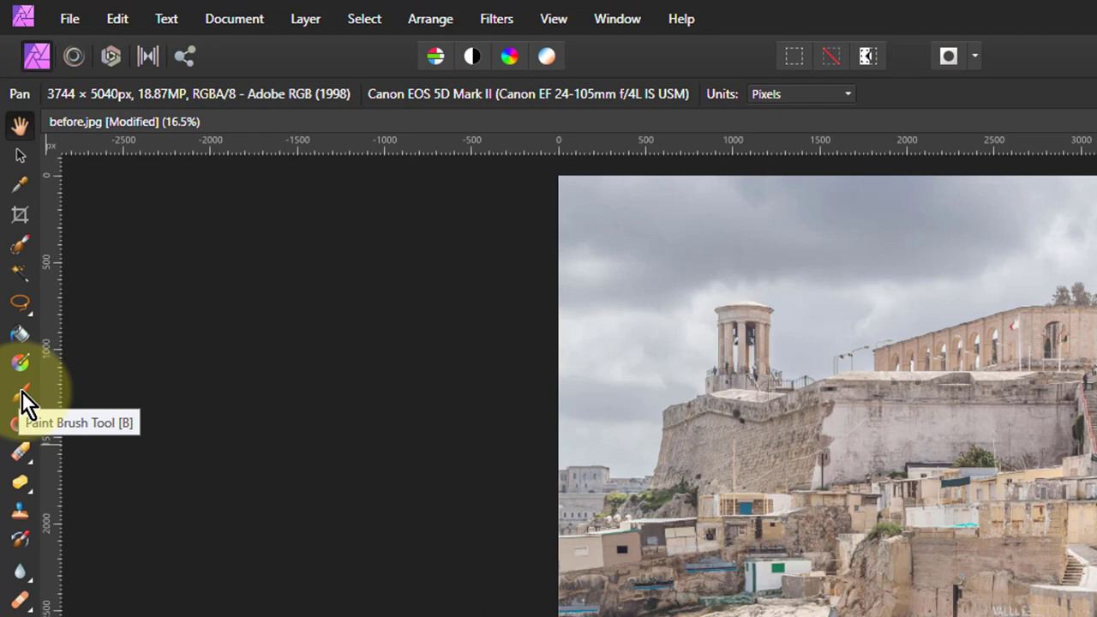
Step: Compare the Erase and Clone brushes, then set the Paint Brush to 100% opacity and hardness
{"action": "left_click", "coordinate": [22, 391]}
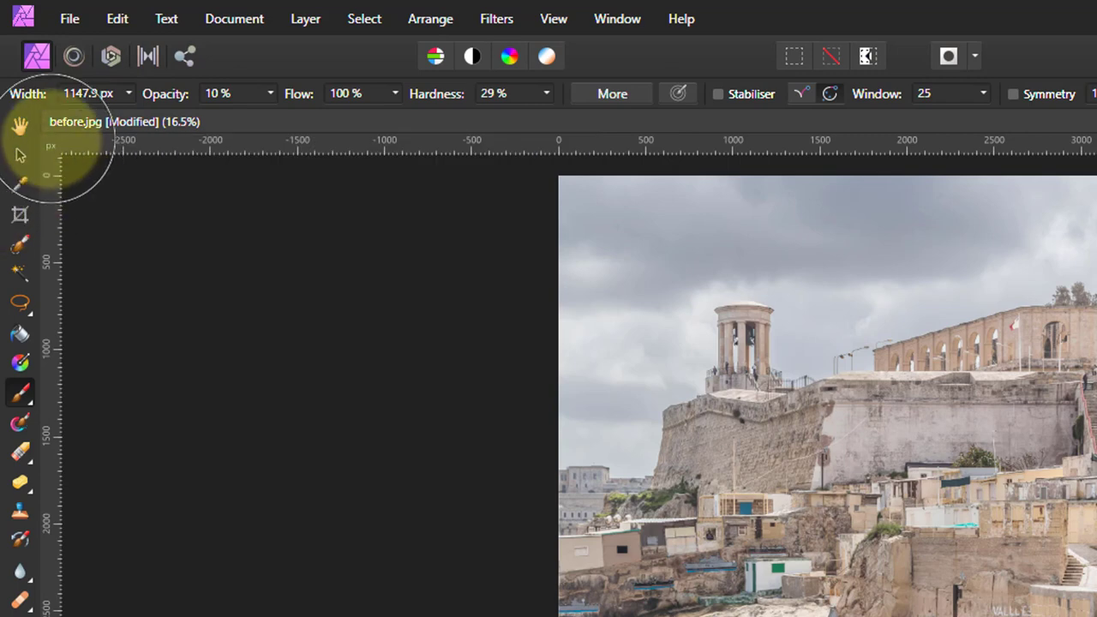
{"action": "left_click", "coordinate": [20, 454]}
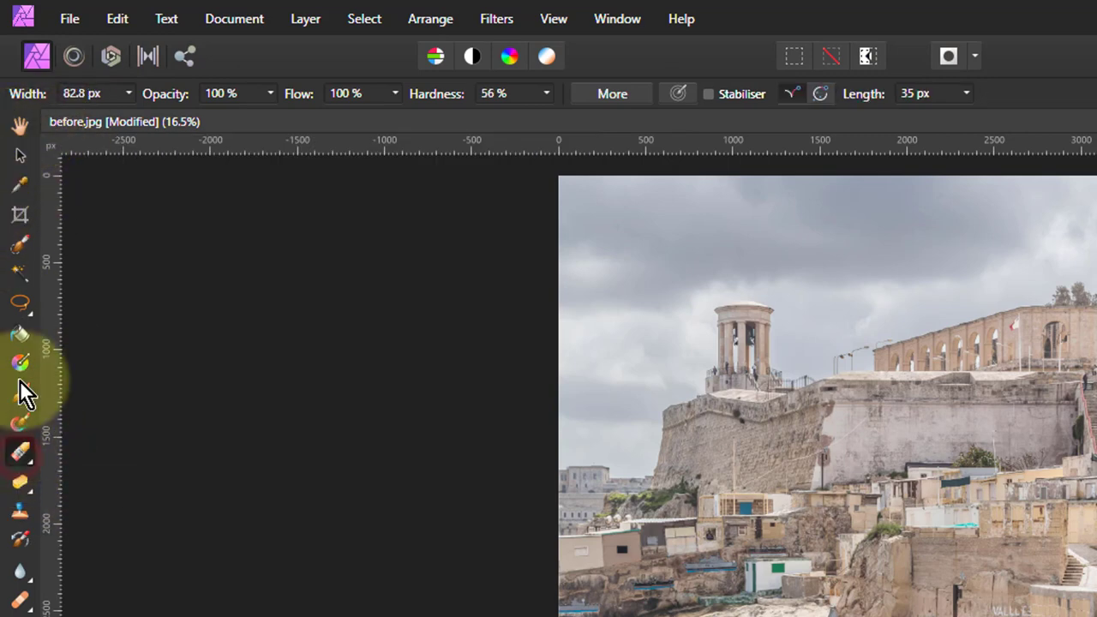
{"action": "left_click", "coordinate": [19, 512]}
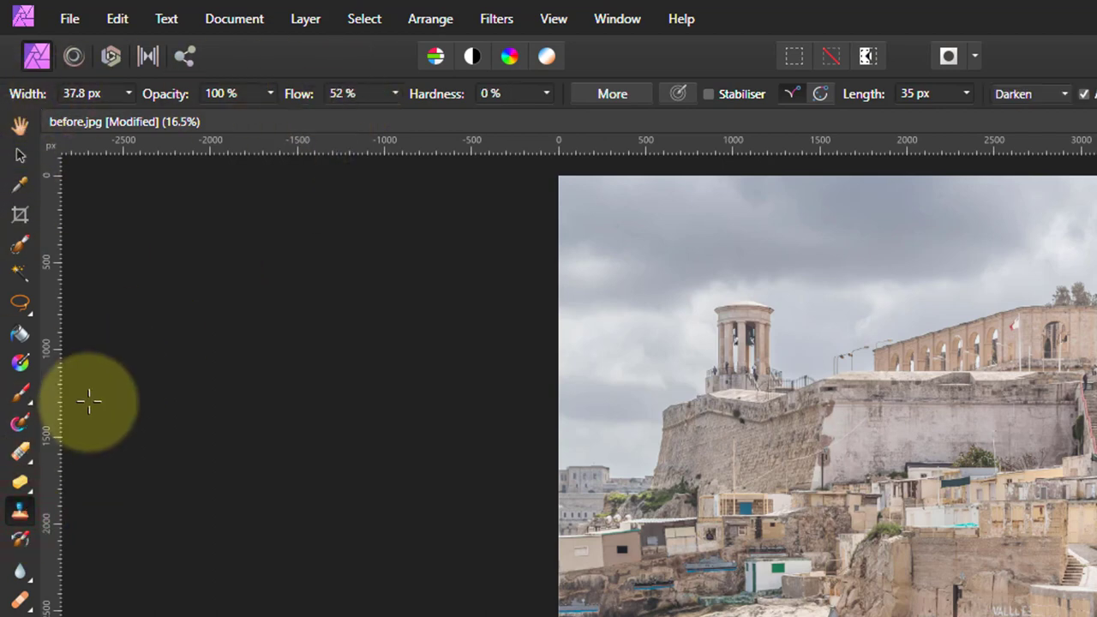
{"action": "left_click", "coordinate": [23, 391]}
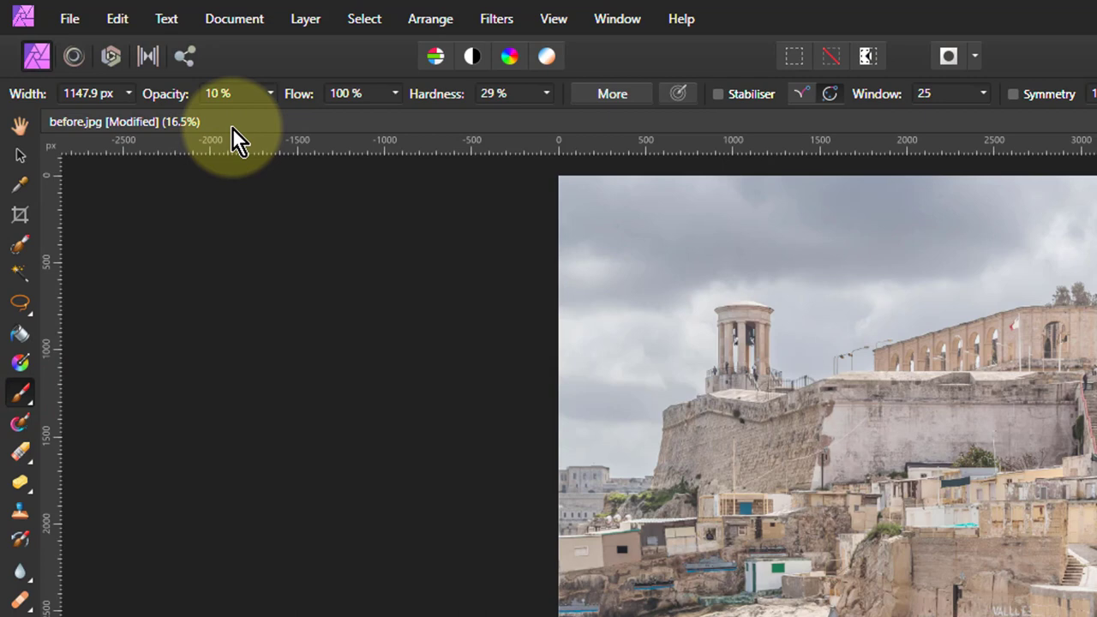
{"action": "left_click_drag", "start_coordinate": [270, 94], "coordinate": [424, 117]}
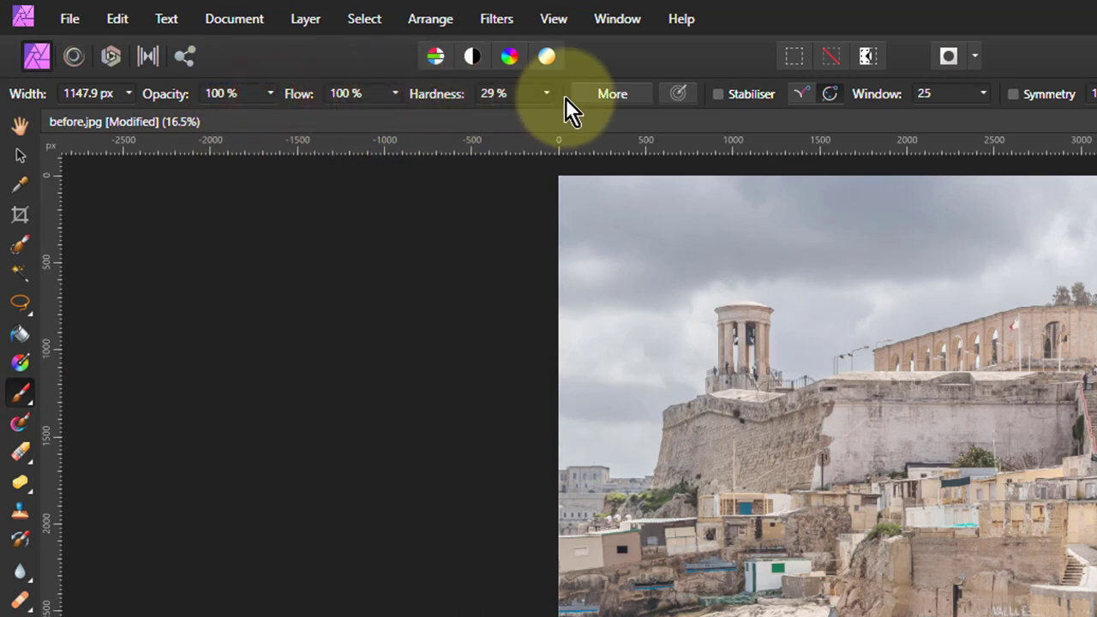
{"action": "left_click_drag", "start_coordinate": [545, 94], "coordinate": [686, 110]}
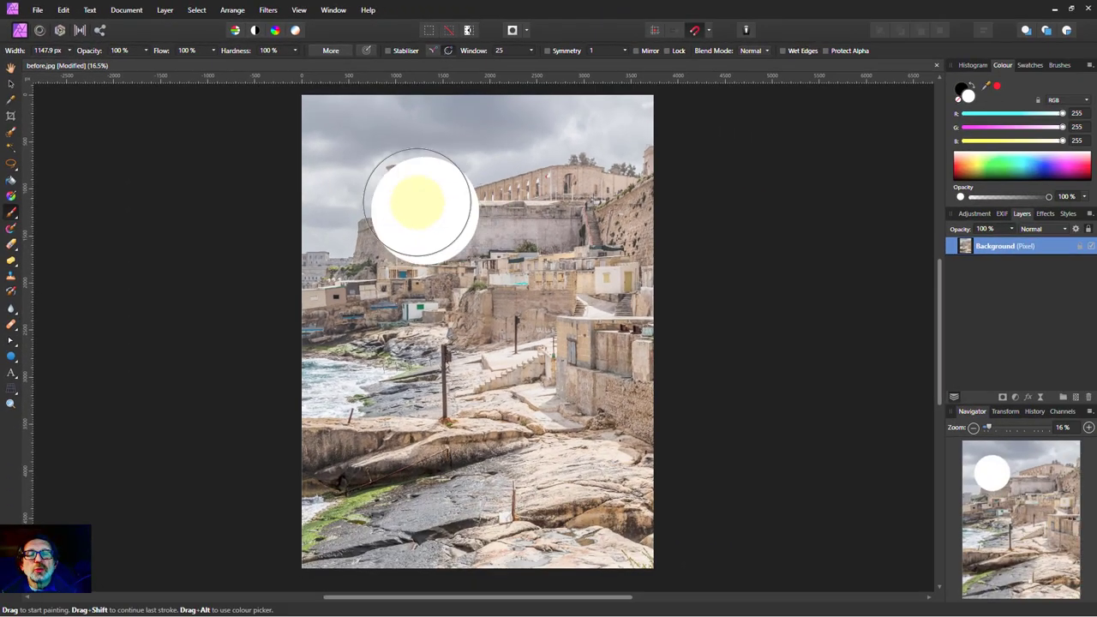
Step: Paint and undo white test dabs on the sky, then swap the painting colour to black
{"action": "key", "text": "ctrl+z"}
{"action": "left_click", "coordinate": [440, 201]}
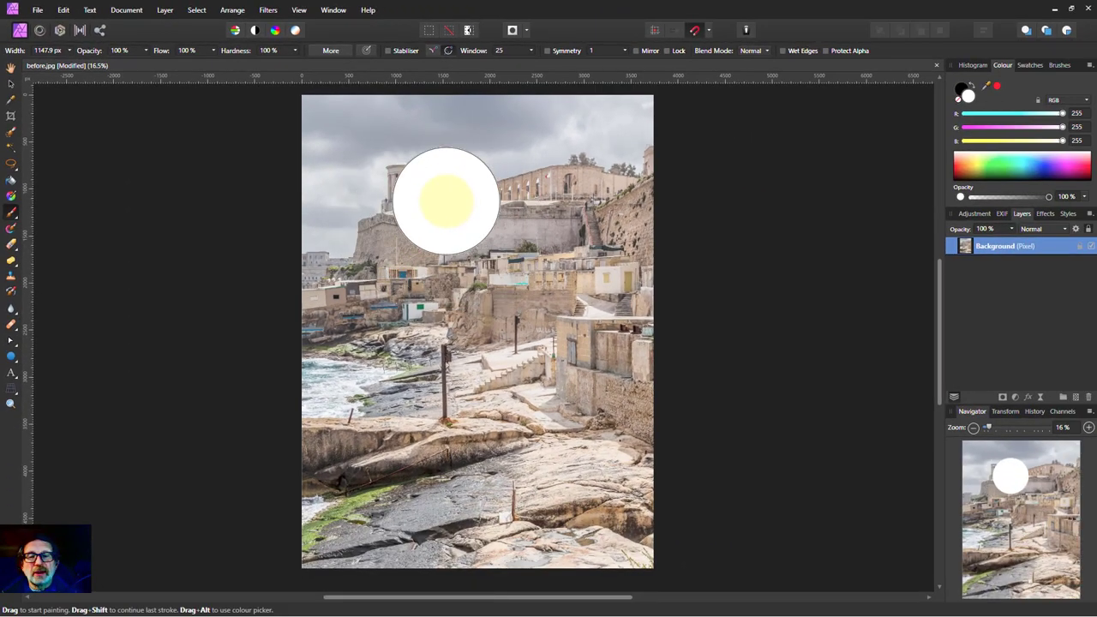
{"action": "key", "text": "ctrl+z"}
{"action": "left_click", "coordinate": [453, 199]}
{"action": "key", "text": "ctrl+z"}
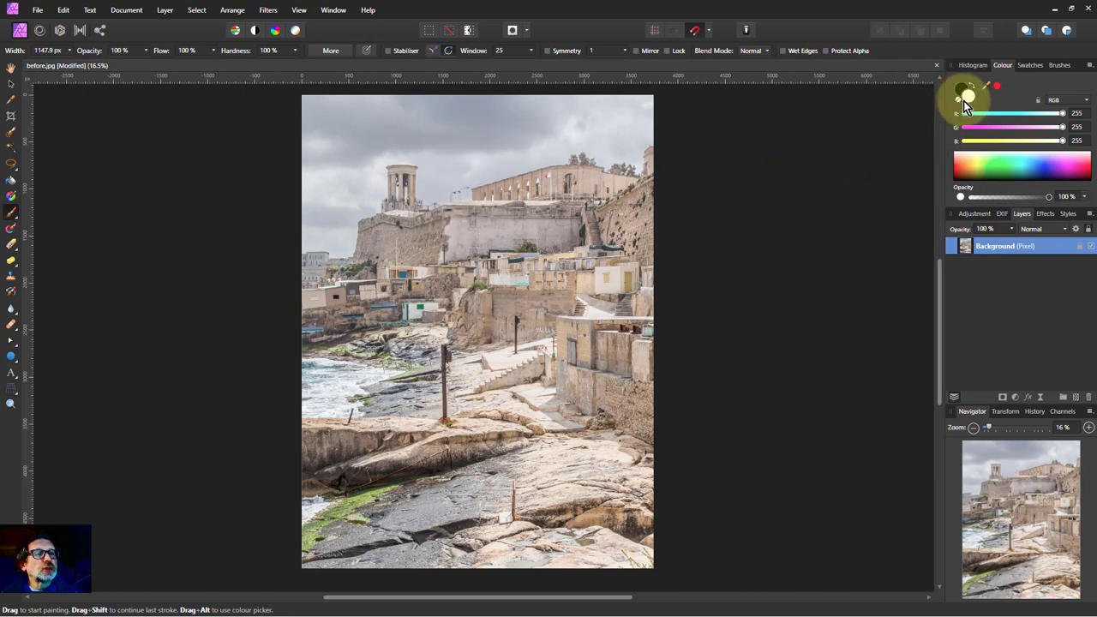
{"action": "left_click", "coordinate": [488, 219]}
{"action": "key", "text": "ctrl+z"}
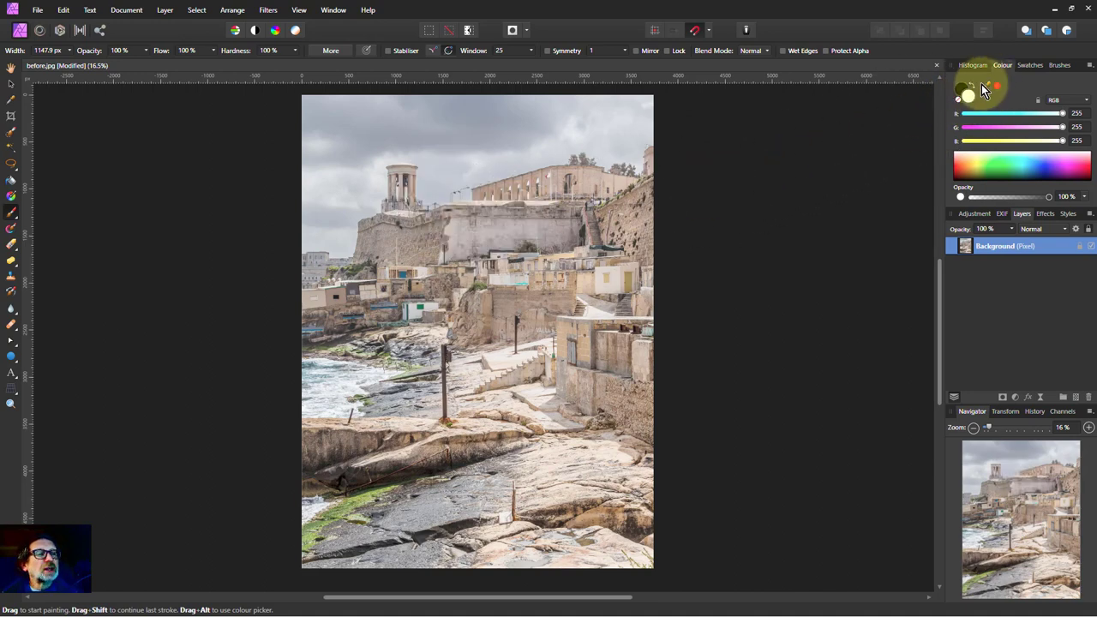
Step: Paint black test dabs on the sky and houses, undoing each one
{"action": "left_click_drag", "start_coordinate": [465, 177], "coordinate": [429, 198]}
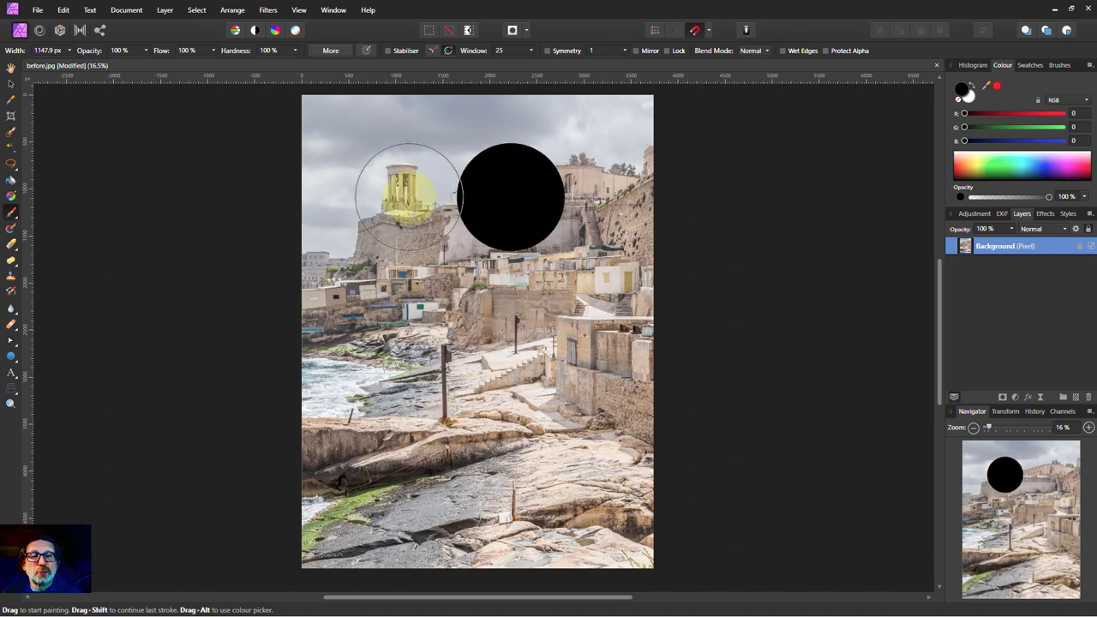
{"action": "key", "text": "ctrl+z"}
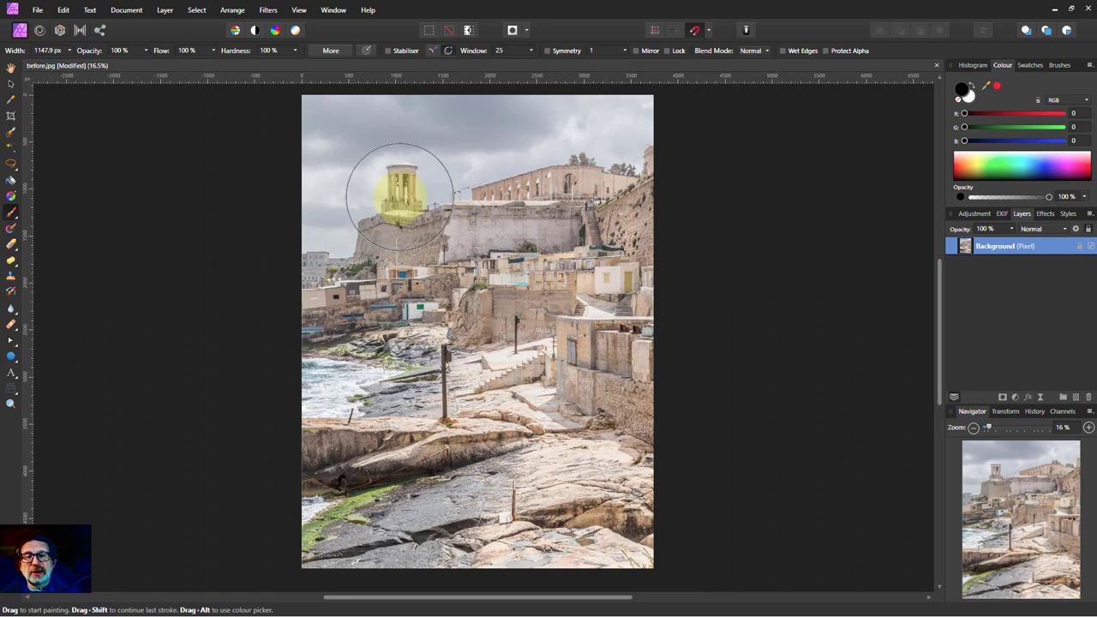
{"action": "left_click", "coordinate": [399, 198]}
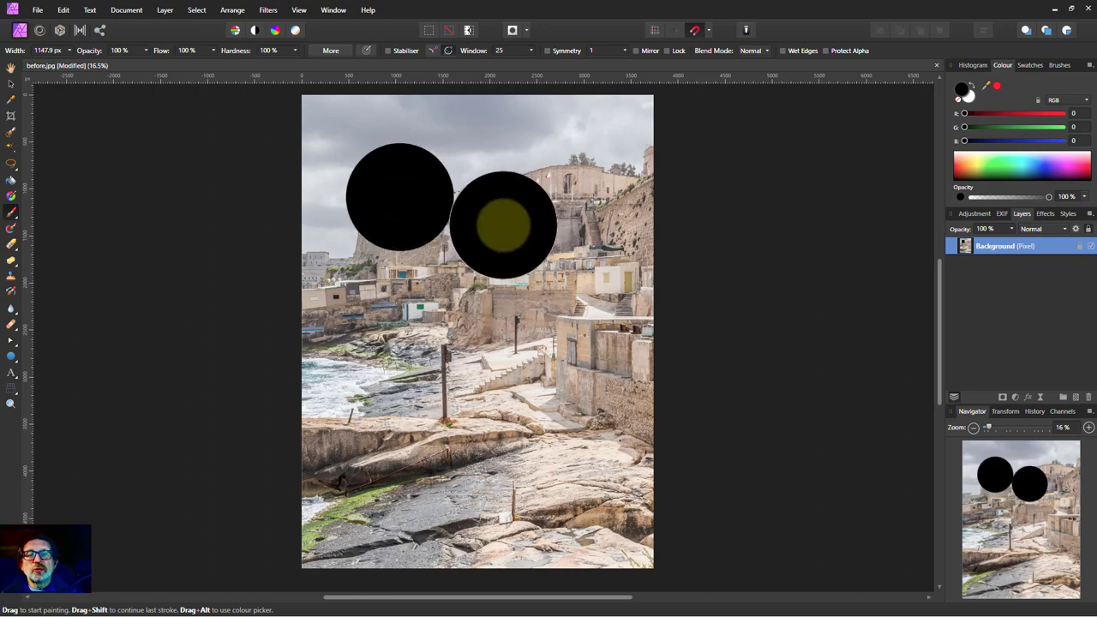
{"action": "key", "text": "ctrl+z"}
{"action": "left_click", "coordinate": [445, 169]}
{"action": "key", "text": "ctrl+z"}
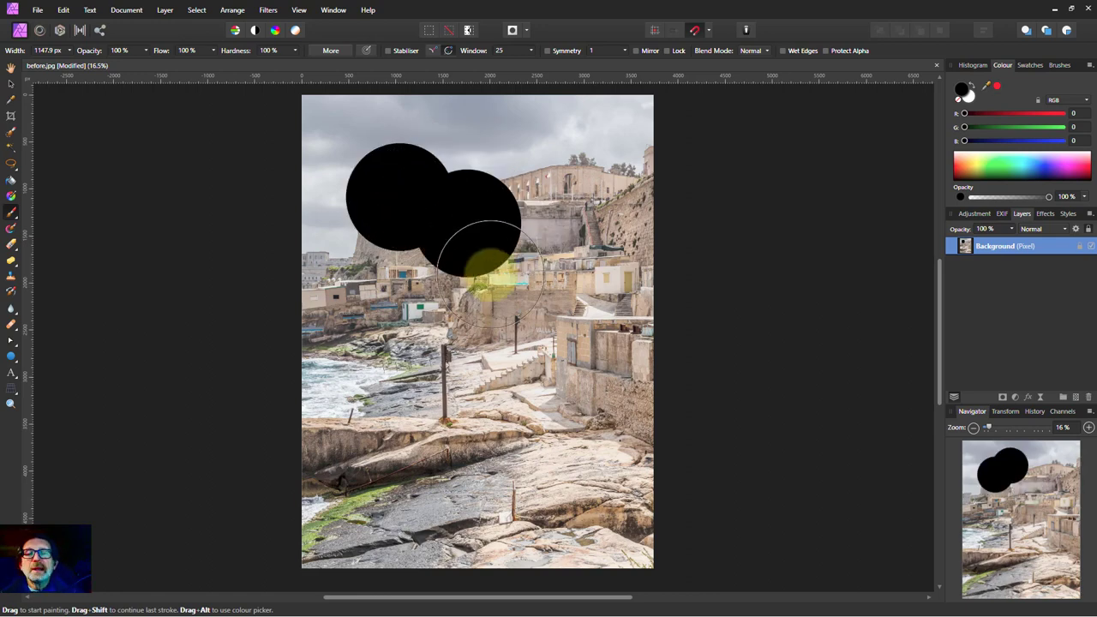
{"action": "left_click", "coordinate": [485, 285]}
{"action": "key", "text": "ctrl+z"}
{"action": "key", "text": "ctrl+z"}
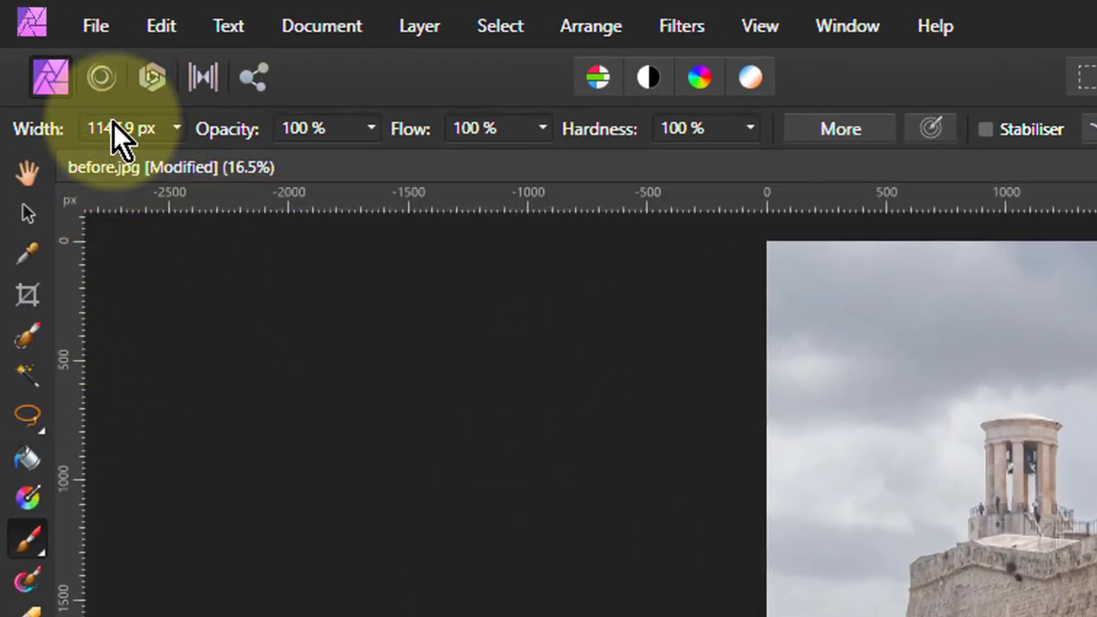
Step: Enter a 500 px brush width, then fine-tune it to about 690 px with the Width slider
{"action": "left_click", "coordinate": [114, 133]}
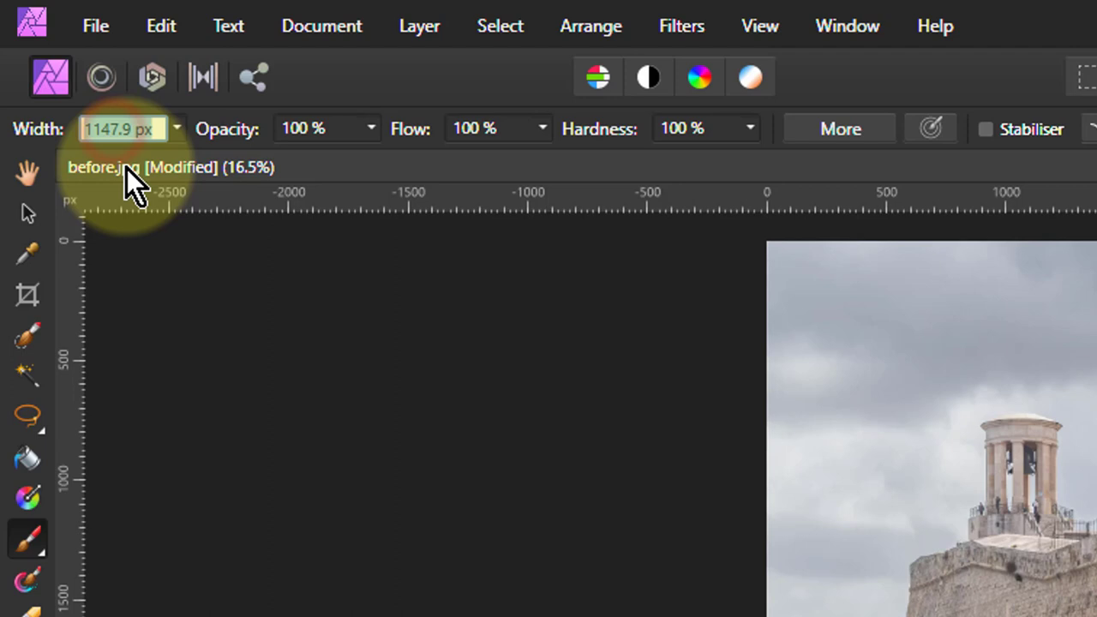
{"action": "type", "text": "500"}
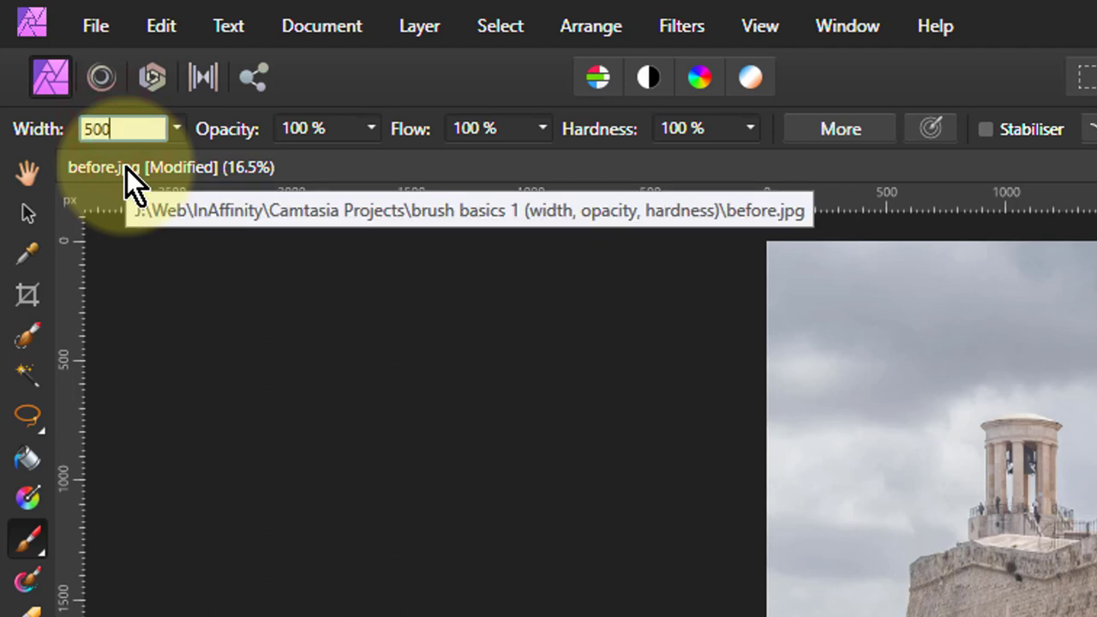
{"action": "key", "text": "Return"}
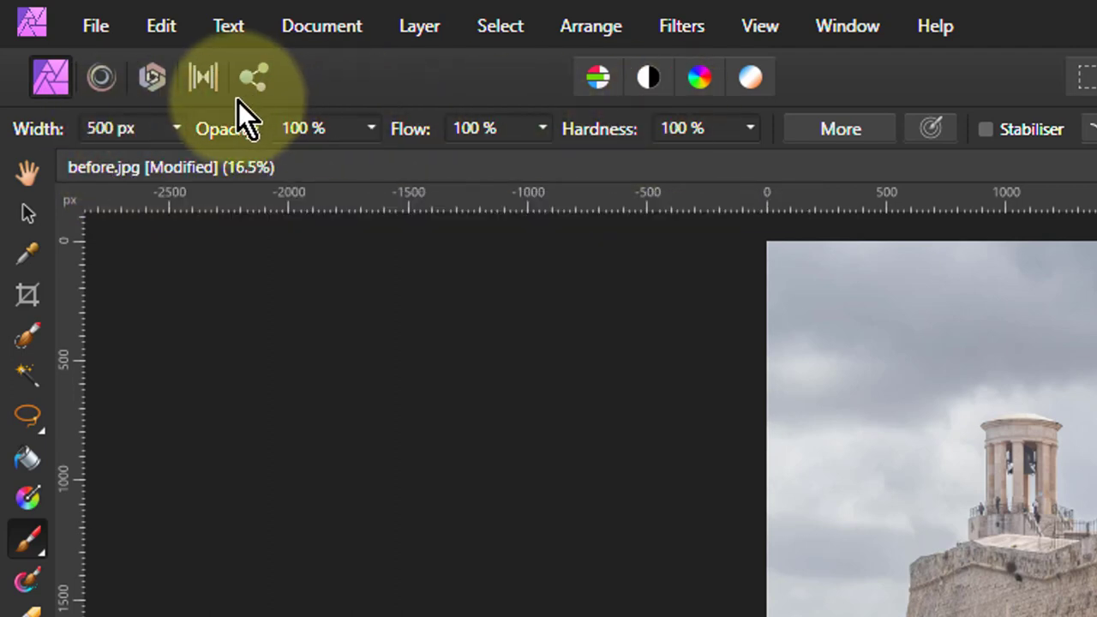
{"action": "left_click", "coordinate": [178, 137]}
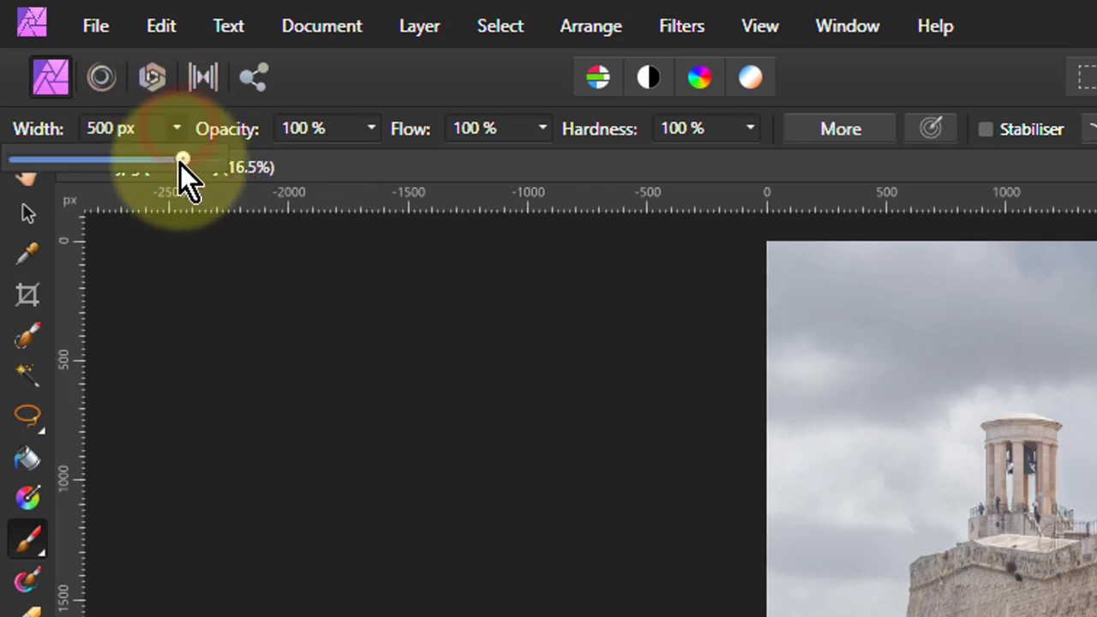
{"action": "mouse_move", "coordinate": [188, 160]}
{"action": "left_mouse_down"}
{"action": "mouse_move", "coordinate": [111, 162]}
{"action": "mouse_move", "coordinate": [195, 162]}
{"action": "mouse_move", "coordinate": [73, 62]}
{"action": "left_mouse_up"}
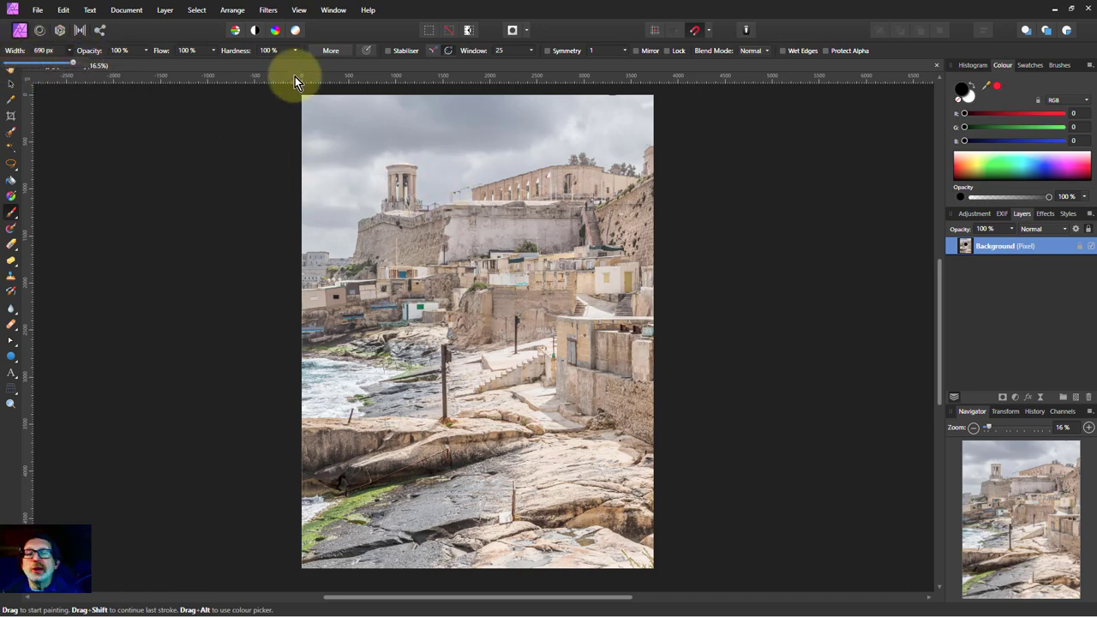
Step: Paint and undo hard black dabs beside the tower, then drag-resize the brush to about 708 px
{"action": "left_click", "coordinate": [441, 173]}
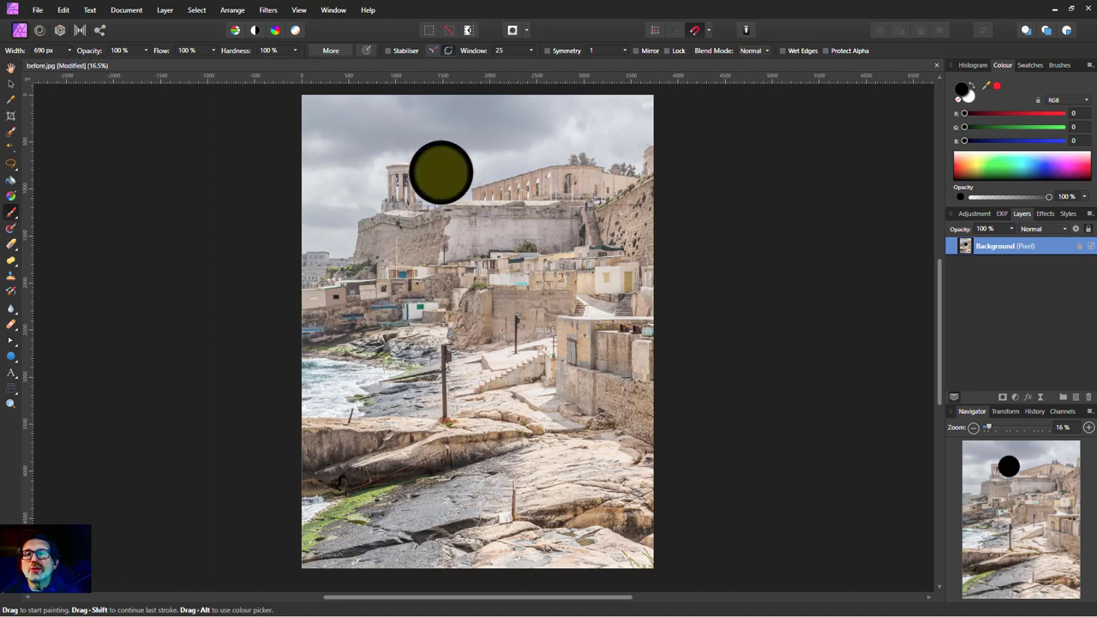
{"action": "left_click", "coordinate": [460, 192]}
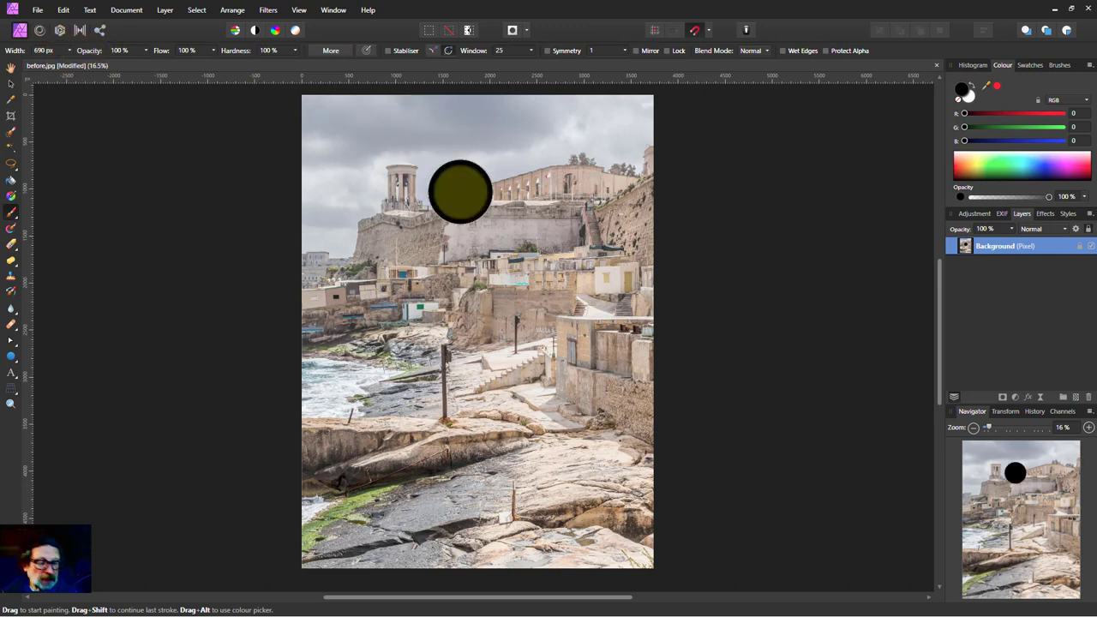
{"action": "left_click", "coordinate": [446, 190]}
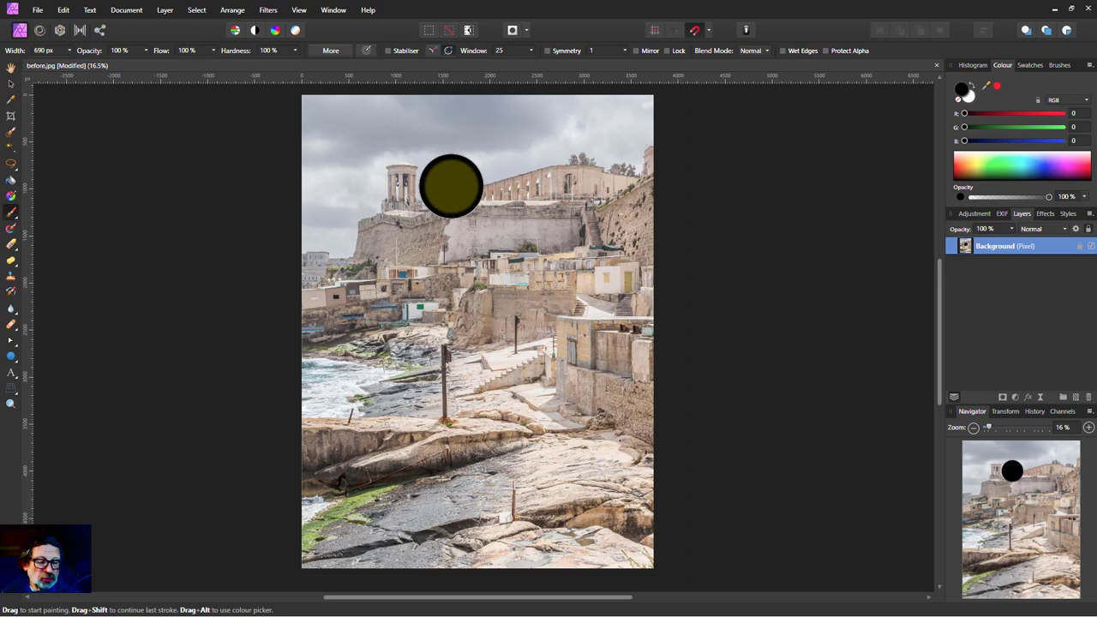
{"action": "key", "text": "ctrl+z"}
{"action": "left_click", "coordinate": [458, 186]}
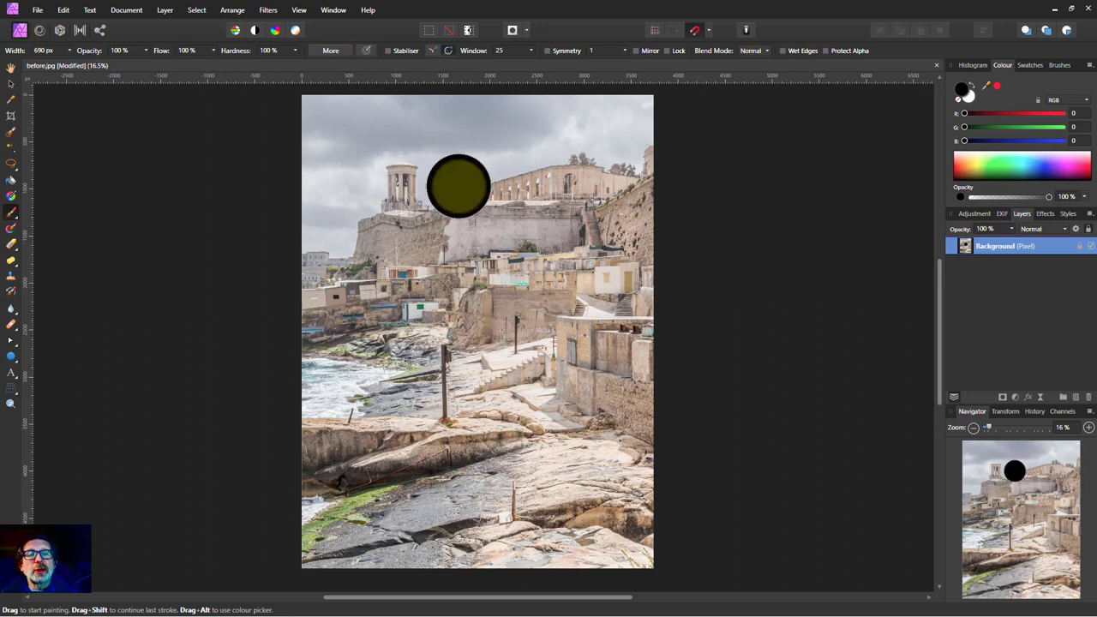
{"action": "mouse_move", "coordinate": [459, 186]}
{"action": "left_mouse_down"}
{"action": "mouse_move", "coordinate": [531, 186]}
{"action": "mouse_move", "coordinate": [470, 186]}
{"action": "left_mouse_up"}
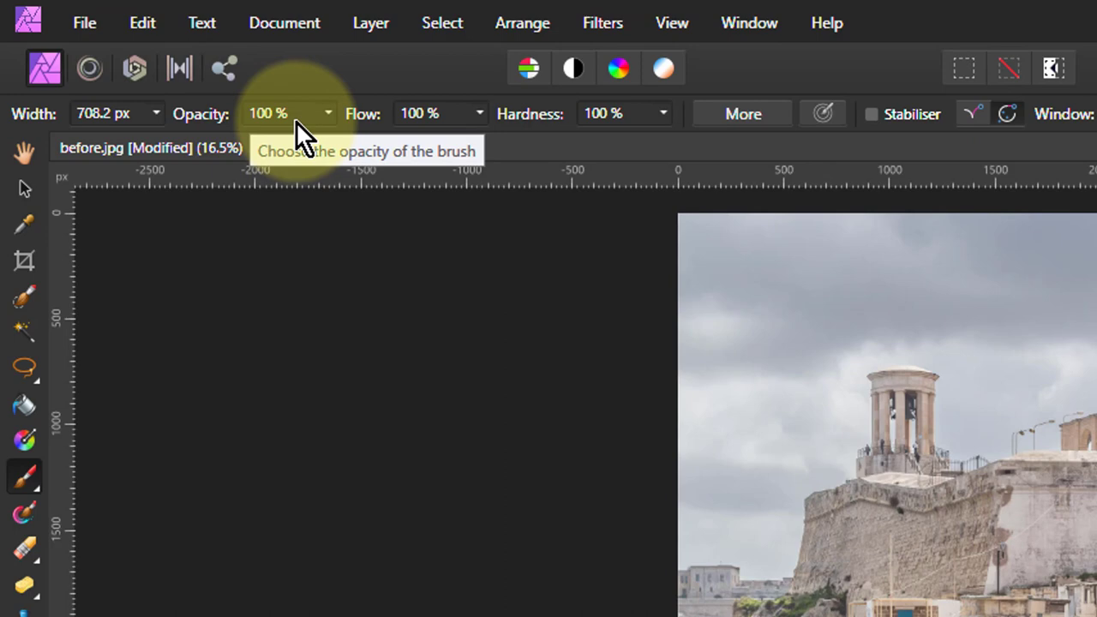
Step: Drop the brush opacity to about 57%, then to exactly 50% with the 5 key
{"action": "left_click_drag", "start_coordinate": [331, 113], "coordinate": [252, 139]}
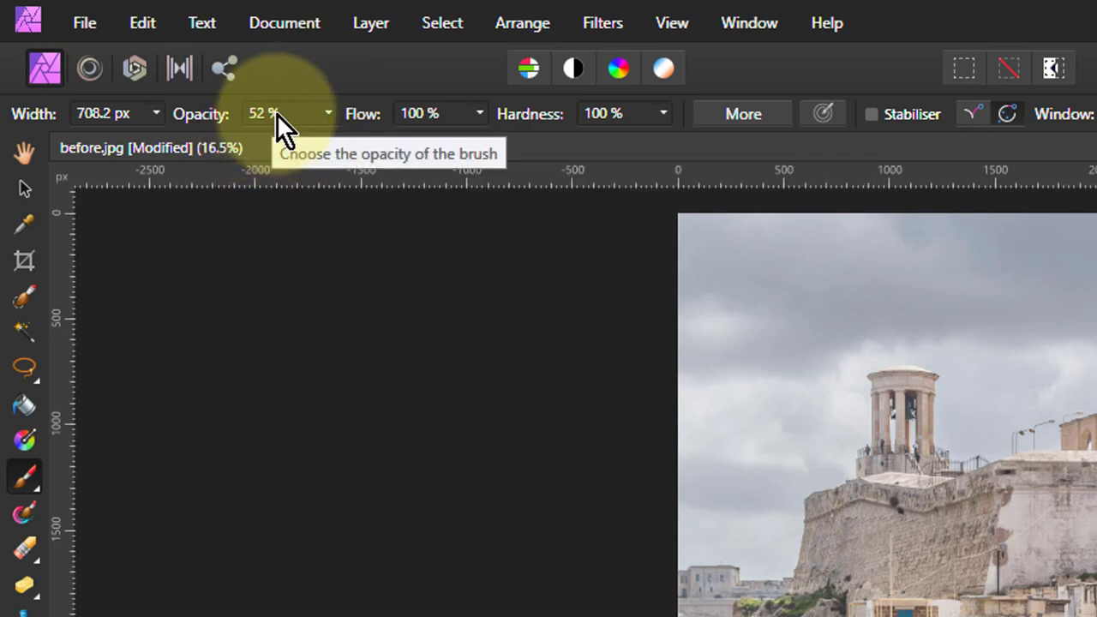
{"action": "key", "text": "5"}
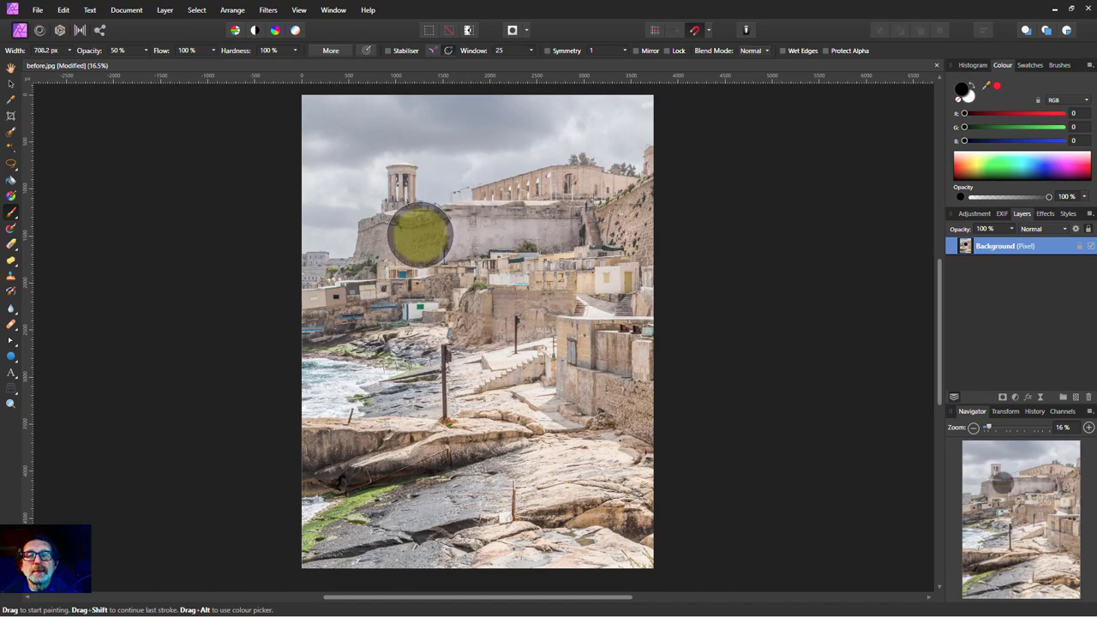
{"action": "left_click", "coordinate": [424, 351]}
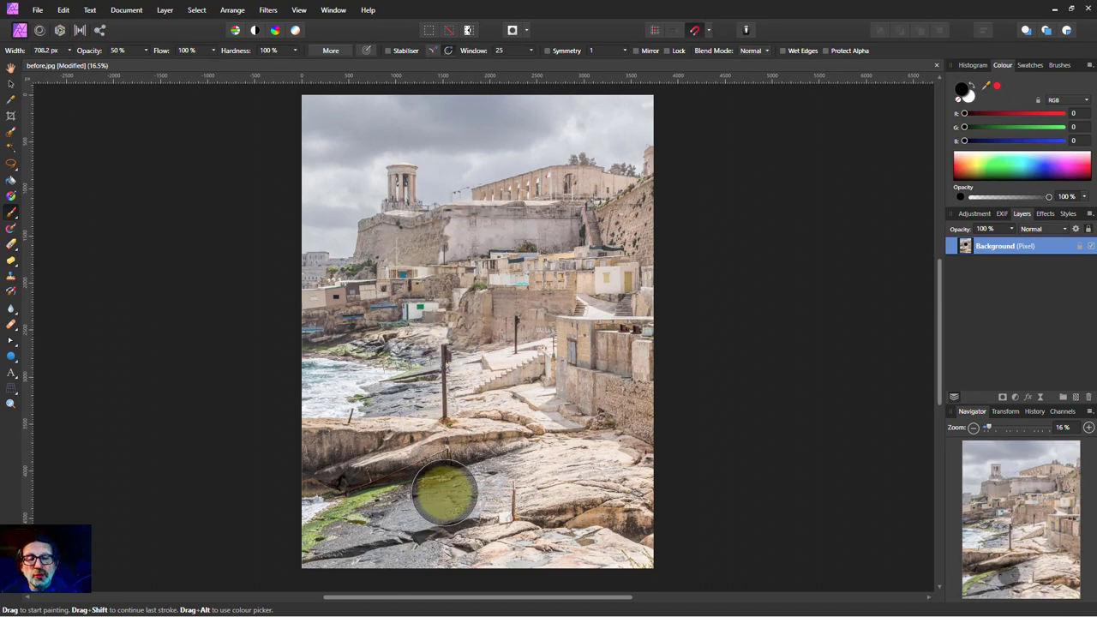
{"action": "left_click_drag", "start_coordinate": [441, 489], "coordinate": [355, 512]}
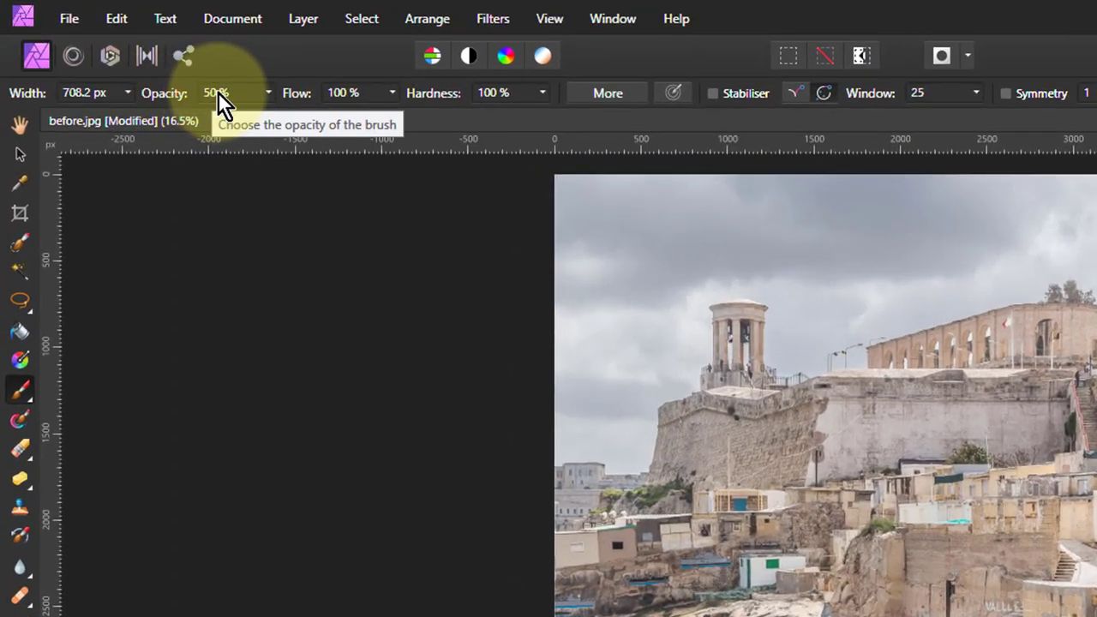
Step: Step the brush opacity through 10%, 20% and 30%, then set it to 56%
{"action": "key", "text": "1"}
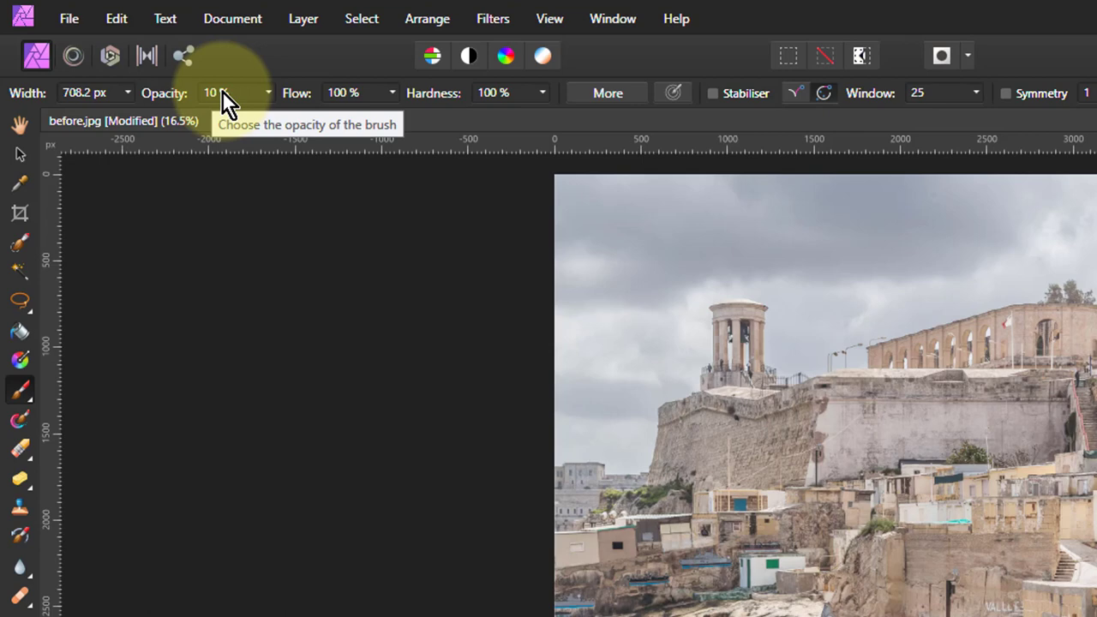
{"action": "key", "text": "2"}
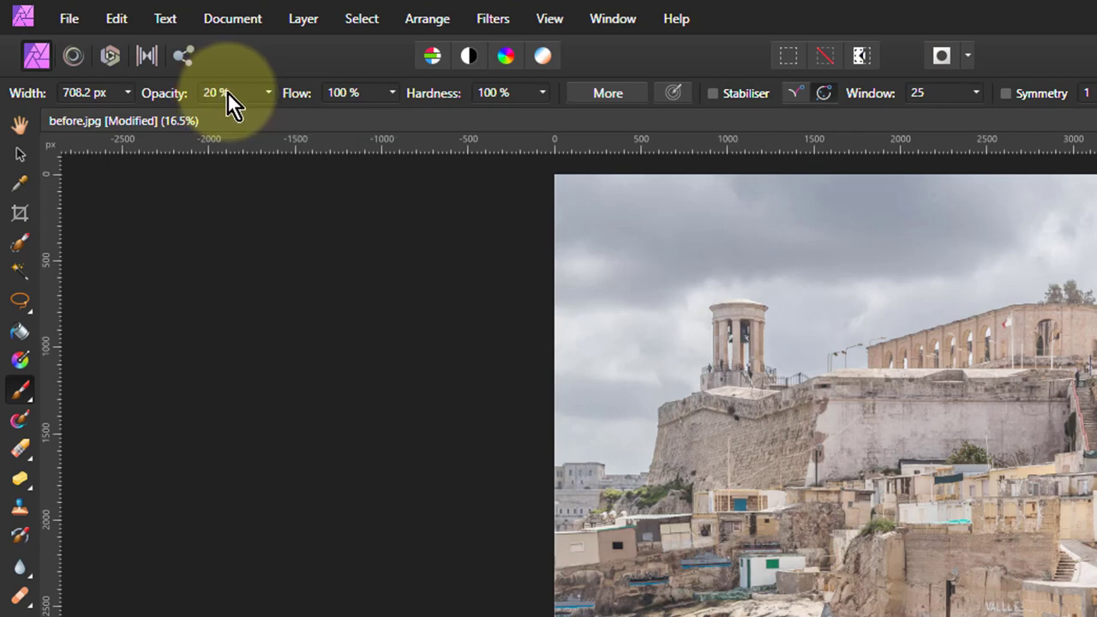
{"action": "key", "text": "3"}
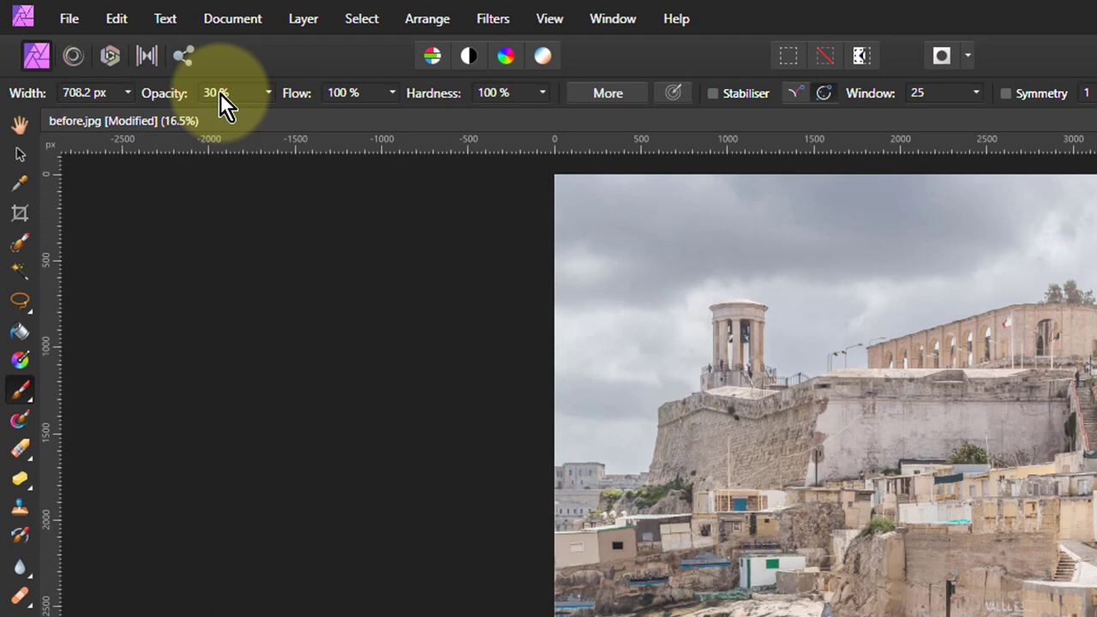
{"action": "key", "text": "5"}
{"action": "key", "text": "6"}
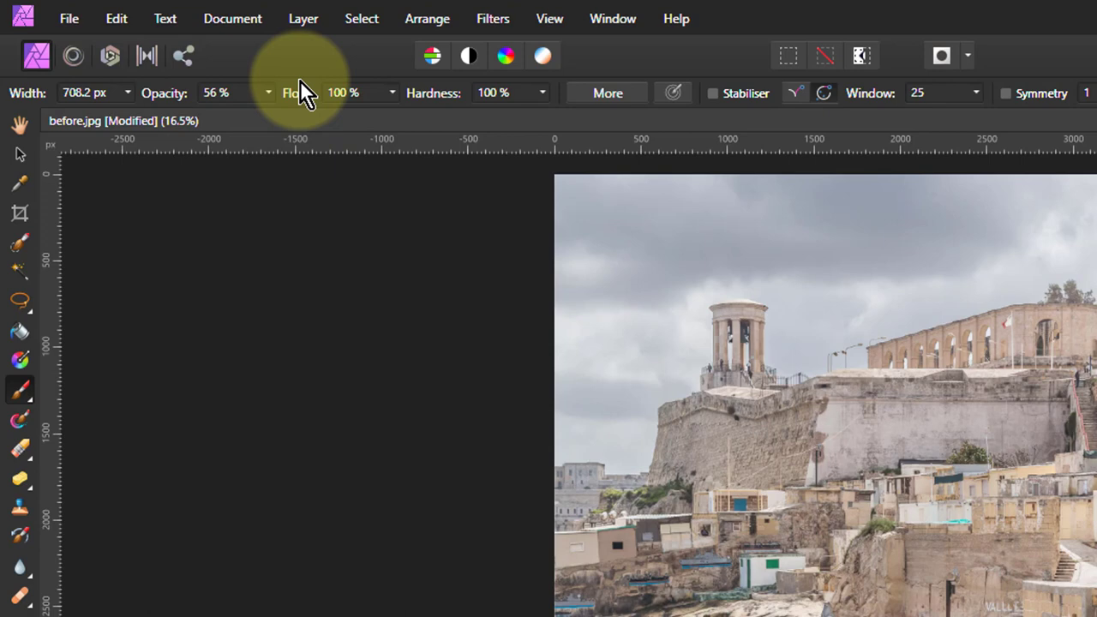
Step: Restore the brush to 100% opacity, testing and undoing dabs on the sky
{"action": "left_click", "coordinate": [642, 276]}
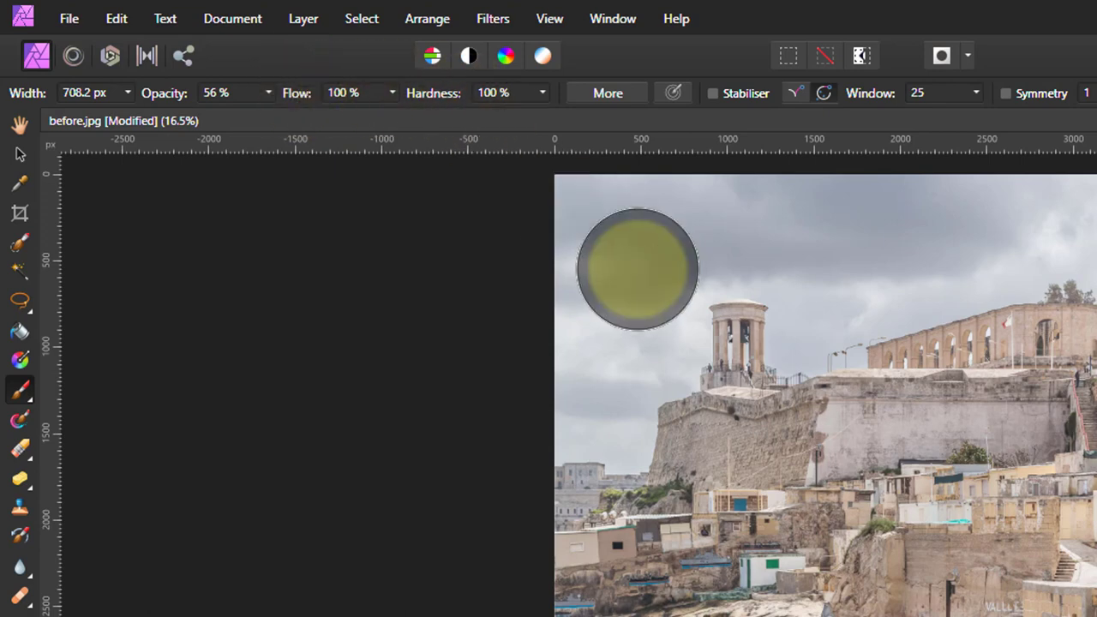
{"action": "key", "text": "ctrl+z"}
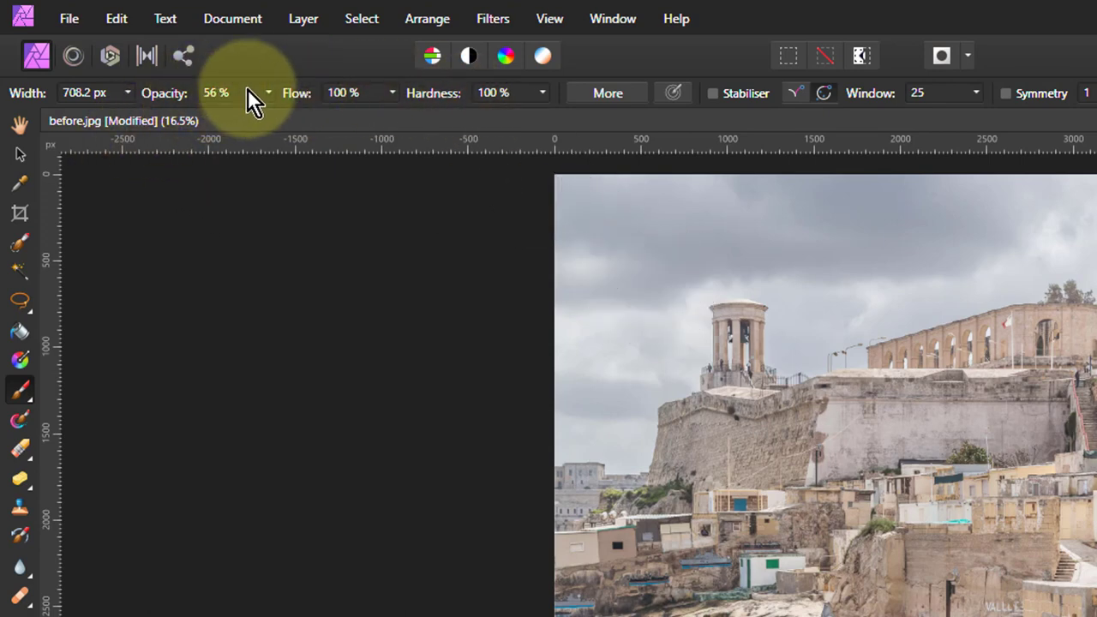
{"action": "left_click_drag", "start_coordinate": [268, 93], "coordinate": [445, 111]}
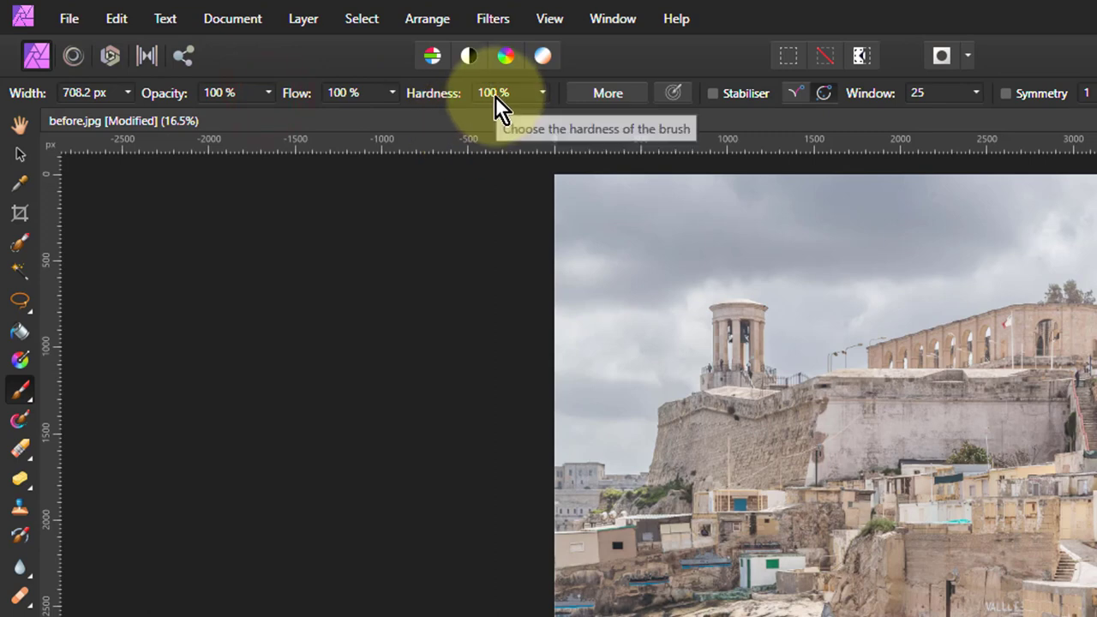
{"action": "left_click", "coordinate": [677, 313]}
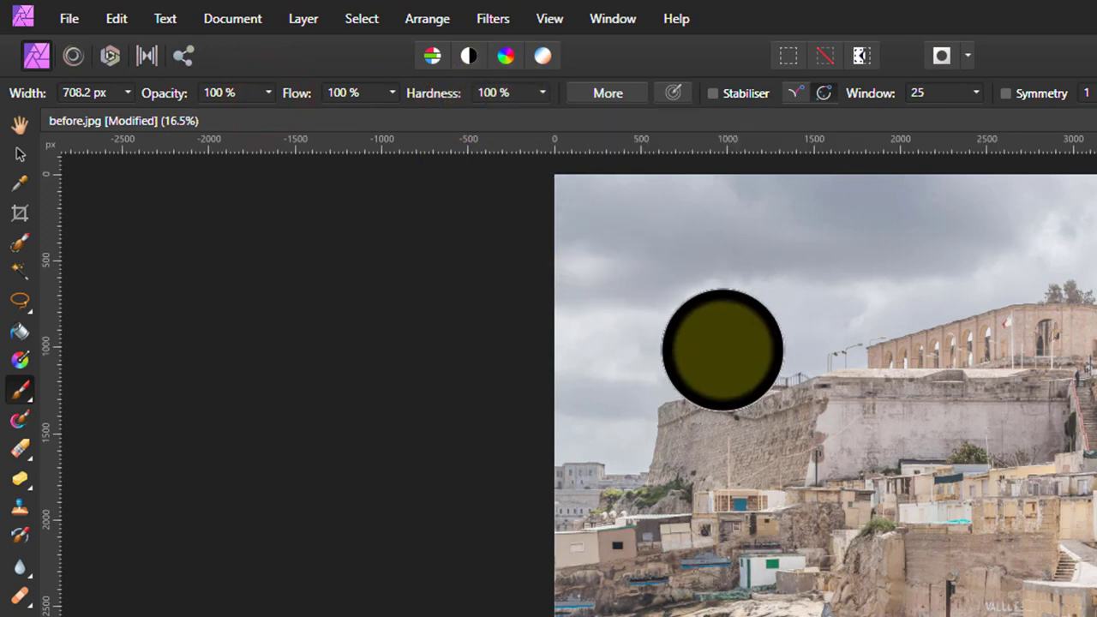
{"action": "key", "text": "ctrl+z"}
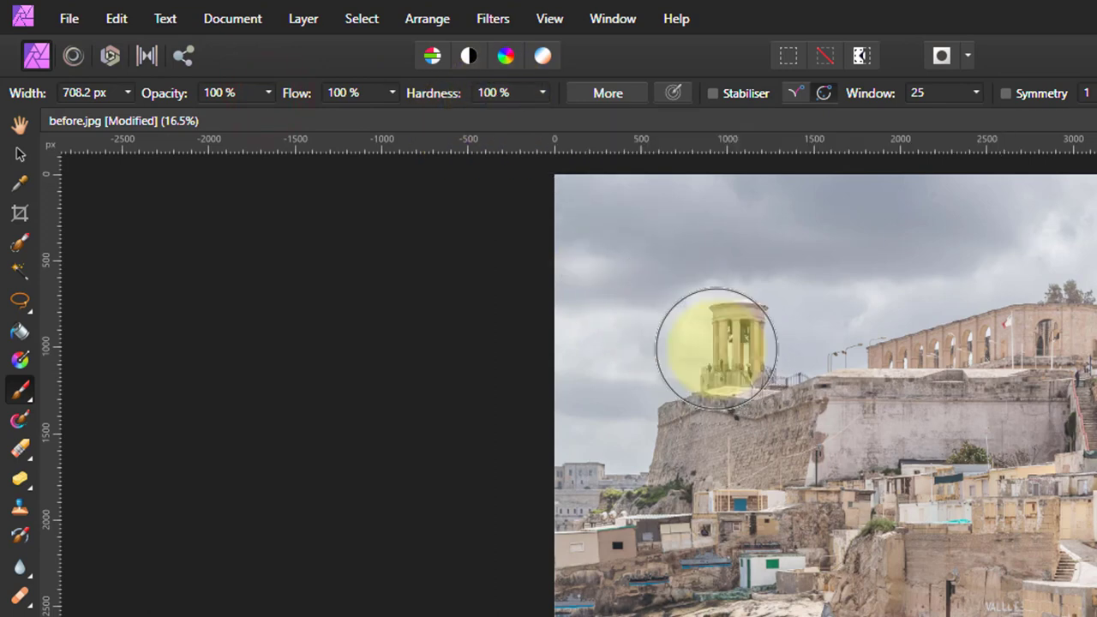
Step: Lower hardness to 50% and paint soft black dots on the sky and lower buildings
{"action": "left_click", "coordinate": [542, 92]}
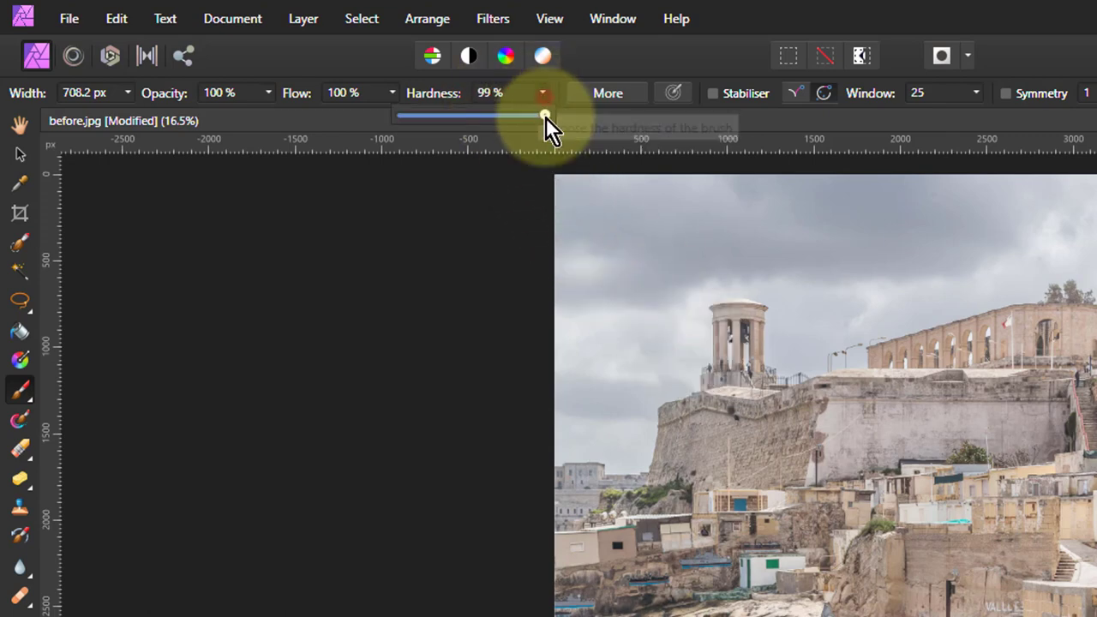
{"action": "left_click_drag", "start_coordinate": [545, 115], "coordinate": [474, 115]}
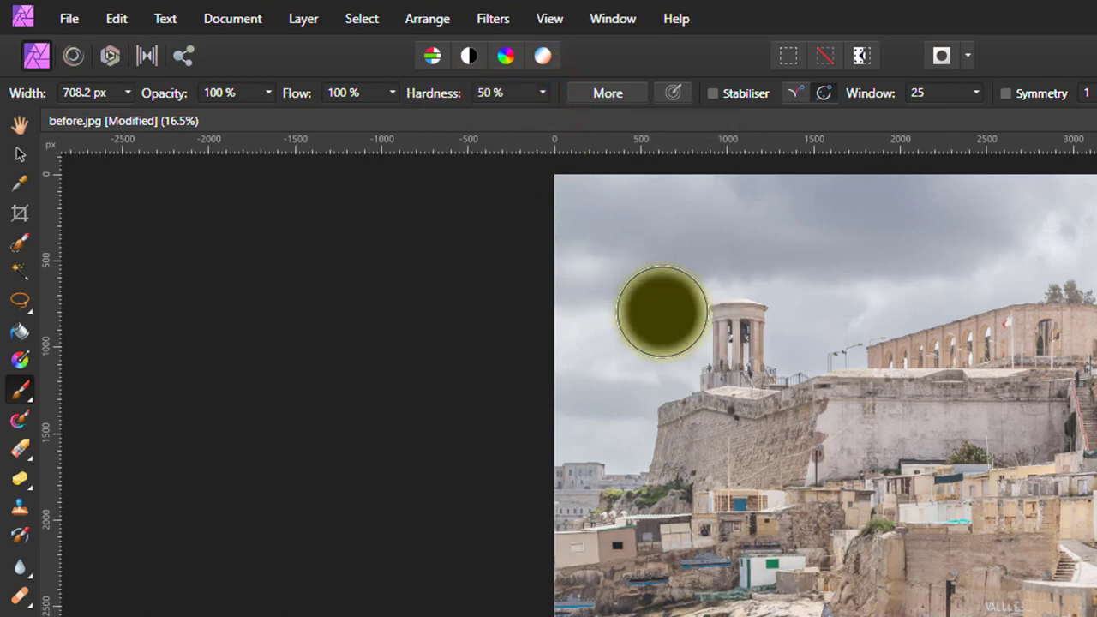
{"action": "left_click", "coordinate": [647, 276]}
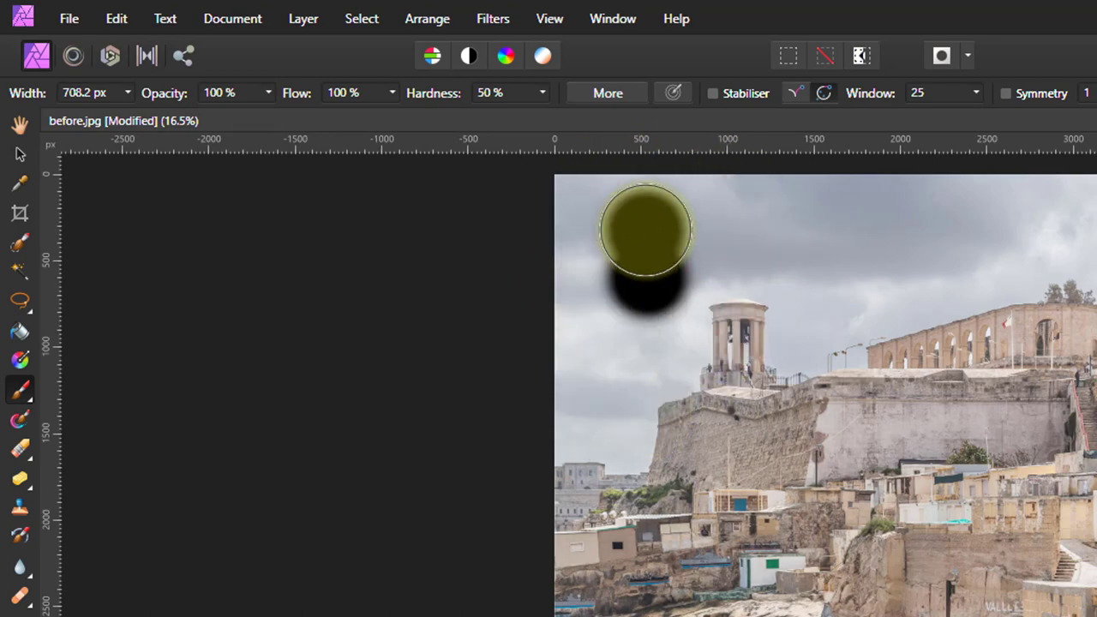
{"action": "left_click", "coordinate": [658, 390]}
{"action": "left_click", "coordinate": [703, 548]}
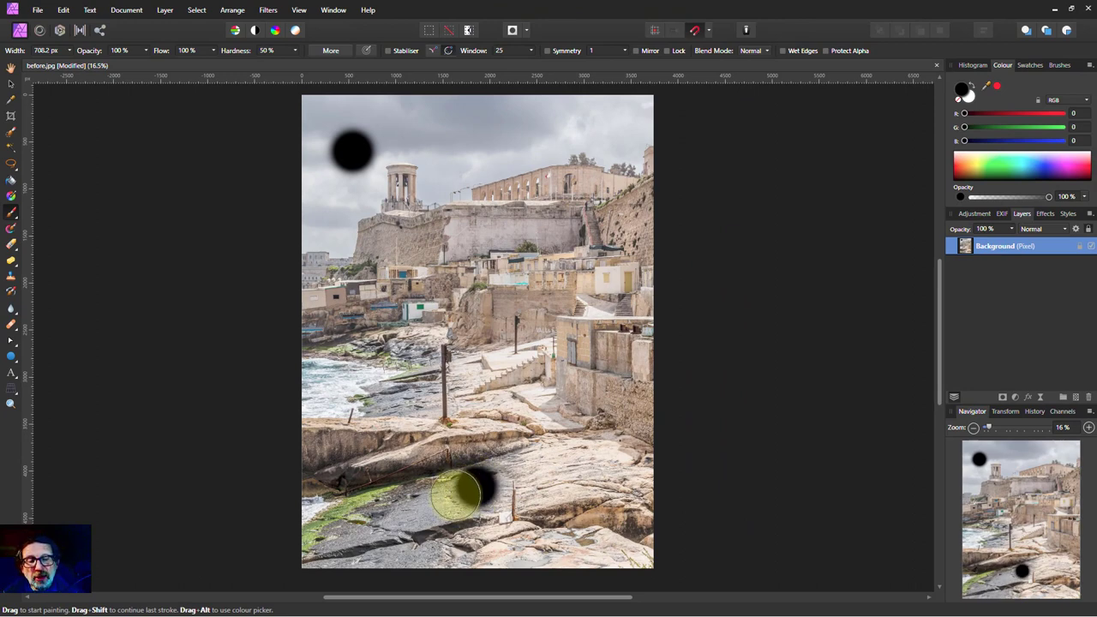
Step: Paint a test black dot on the foreground rocks, then undo it
{"action": "mouse_move", "coordinate": [481, 477]}
{"action": "left_mouse_down"}
{"action": "mouse_move", "coordinate": [447, 491]}
{"action": "mouse_move", "coordinate": [476, 497]}
{"action": "left_mouse_up"}
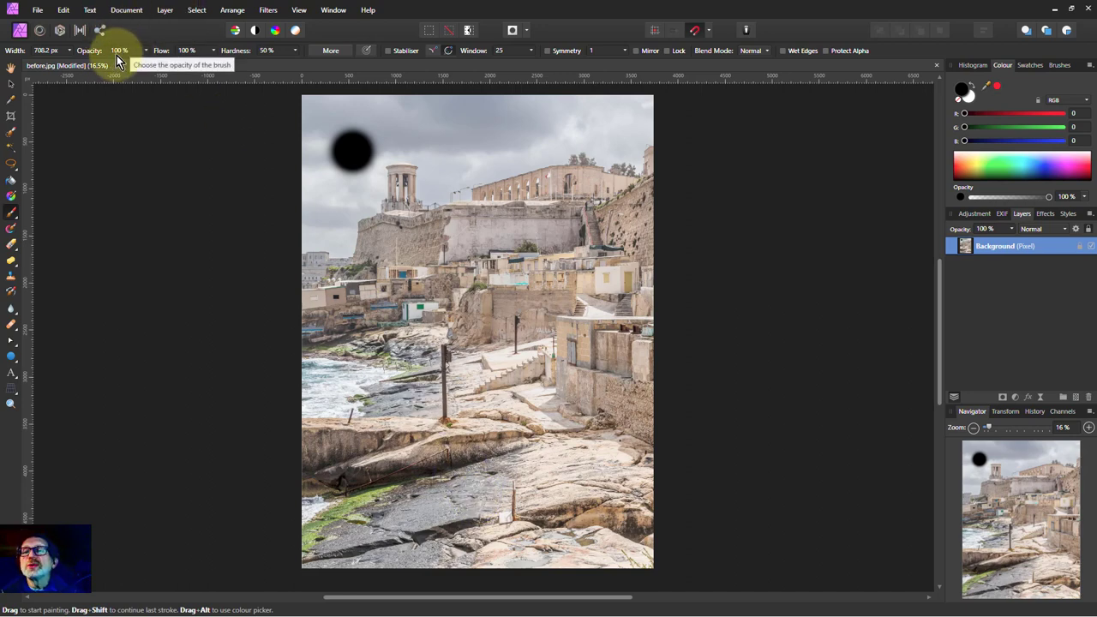
{"action": "key", "text": "ctrl+z"}
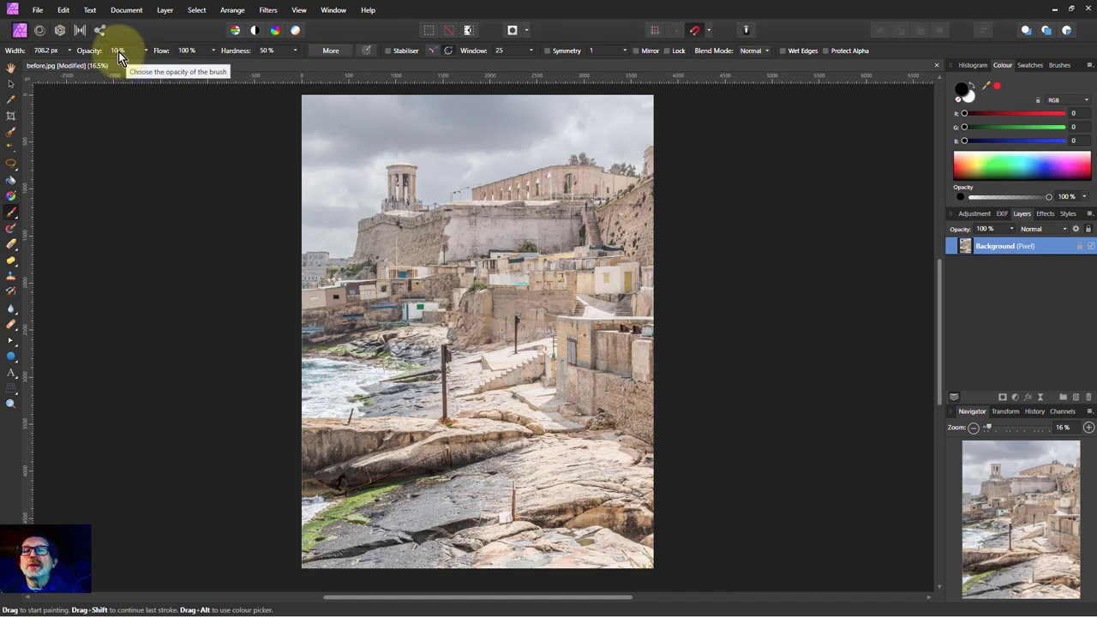
Step: Set hardness to 0% and faintly darken the foreground rocks along the bottom and near the pole
{"action": "left_click_drag", "start_coordinate": [298, 53], "coordinate": [295, 59]}
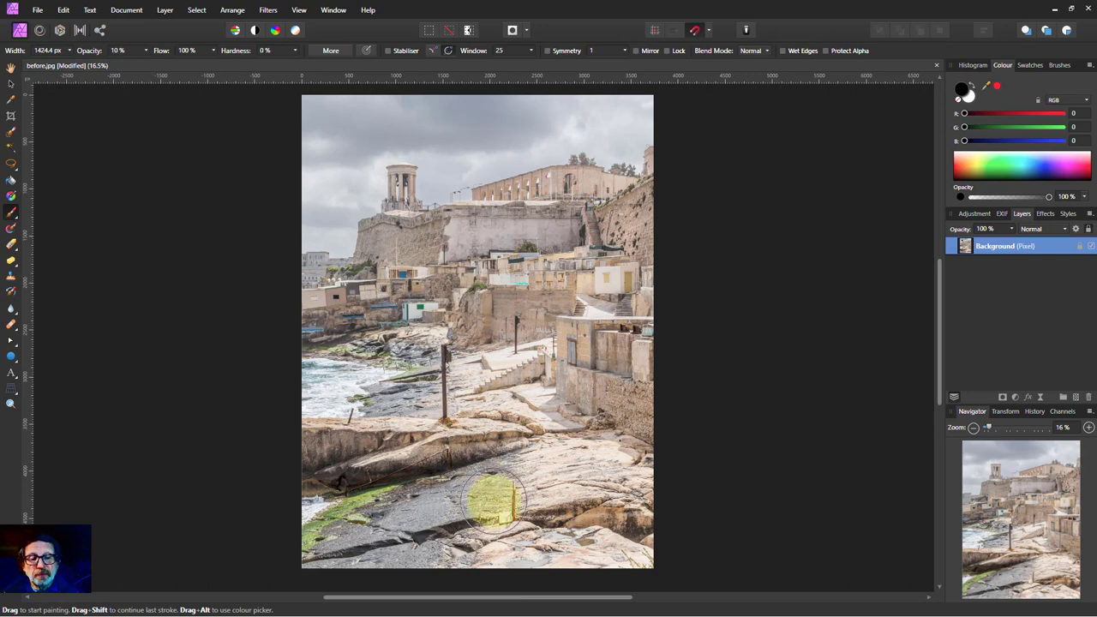
{"action": "mouse_move", "coordinate": [466, 490]}
{"action": "left_mouse_down"}
{"action": "mouse_move", "coordinate": [343, 514]}
{"action": "mouse_move", "coordinate": [440, 502]}
{"action": "mouse_move", "coordinate": [372, 514]}
{"action": "mouse_move", "coordinate": [364, 527]}
{"action": "left_mouse_up"}
{"action": "key", "text": "bracketleft"}
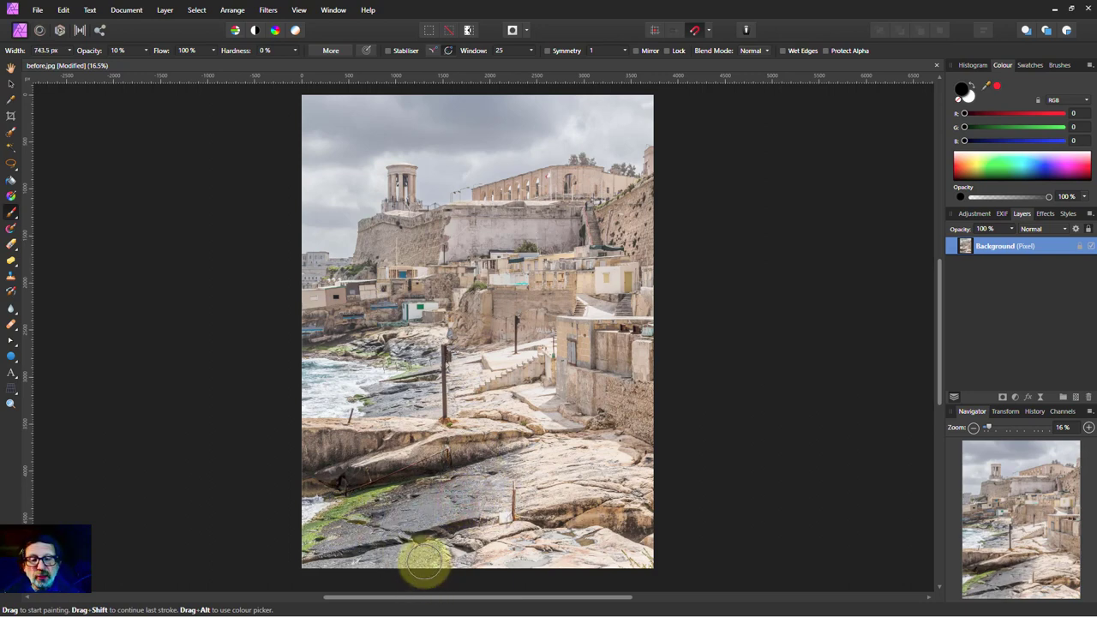
{"action": "mouse_move", "coordinate": [424, 561]}
{"action": "left_mouse_down"}
{"action": "mouse_move", "coordinate": [331, 563]}
{"action": "mouse_move", "coordinate": [436, 558]}
{"action": "left_mouse_up"}
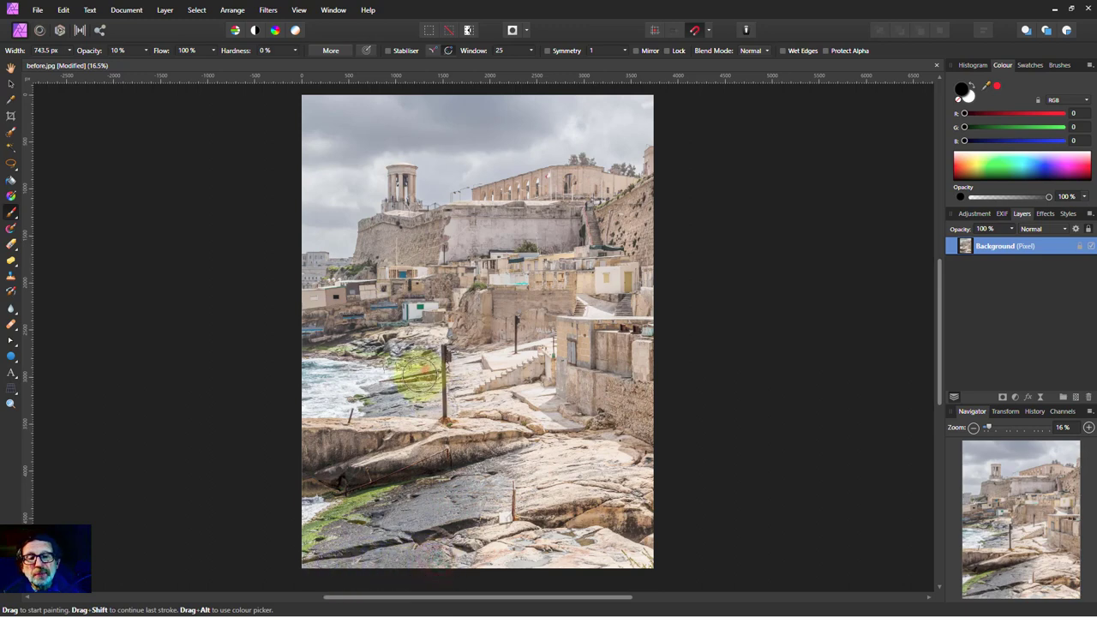
{"action": "left_click_drag", "start_coordinate": [420, 374], "coordinate": [417, 380]}
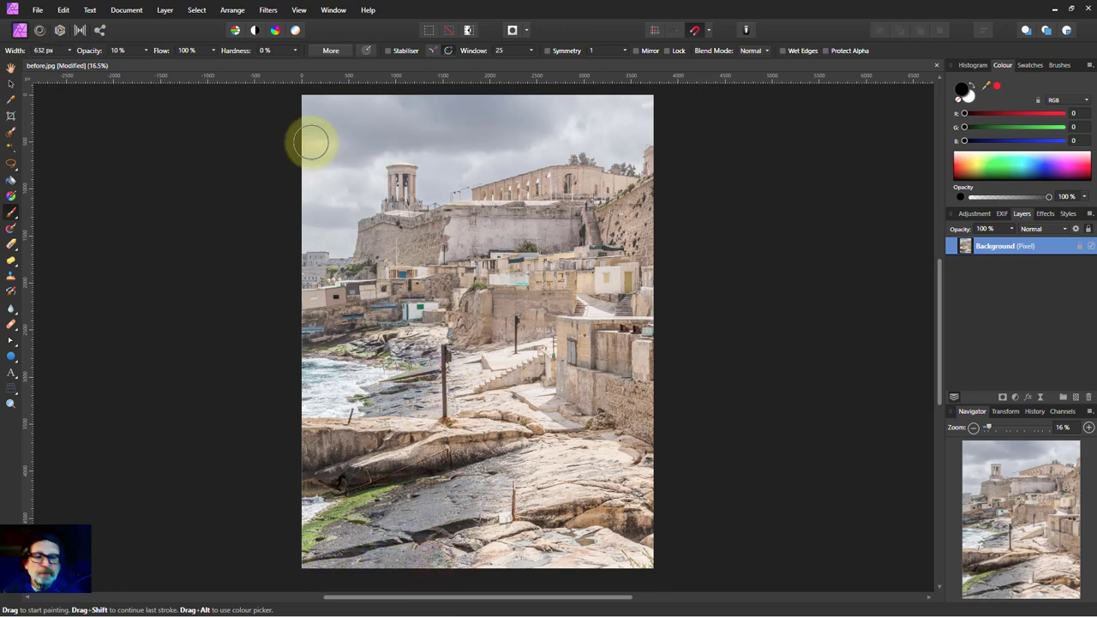
Step: Widen the brush to about 1271 px and softly darken the left side of the sky
{"action": "left_click_drag", "start_coordinate": [312, 141], "coordinate": [318, 161]}
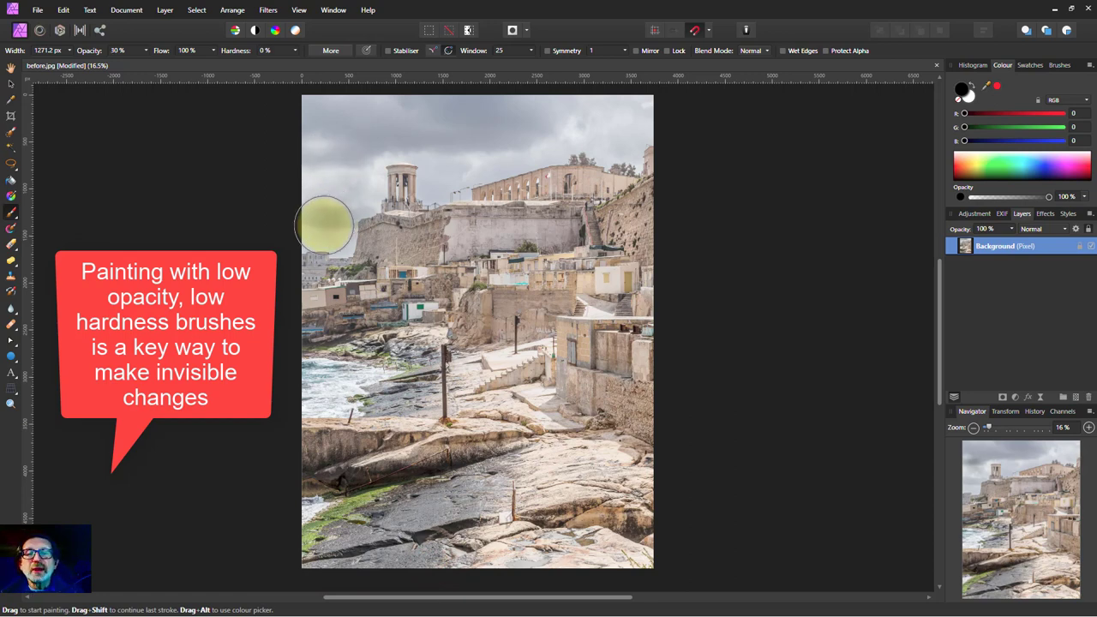
{"action": "left_click", "coordinate": [333, 221]}
{"action": "mouse_move", "coordinate": [349, 152]}
{"action": "left_mouse_down"}
{"action": "mouse_move", "coordinate": [352, 166]}
{"action": "mouse_move", "coordinate": [367, 111]}
{"action": "mouse_move", "coordinate": [445, 165]}
{"action": "mouse_move", "coordinate": [497, 128]}
{"action": "mouse_move", "coordinate": [607, 118]}
{"action": "mouse_move", "coordinate": [644, 141]}
{"action": "mouse_move", "coordinate": [419, 144]}
{"action": "mouse_move", "coordinate": [359, 170]}
{"action": "left_mouse_up"}
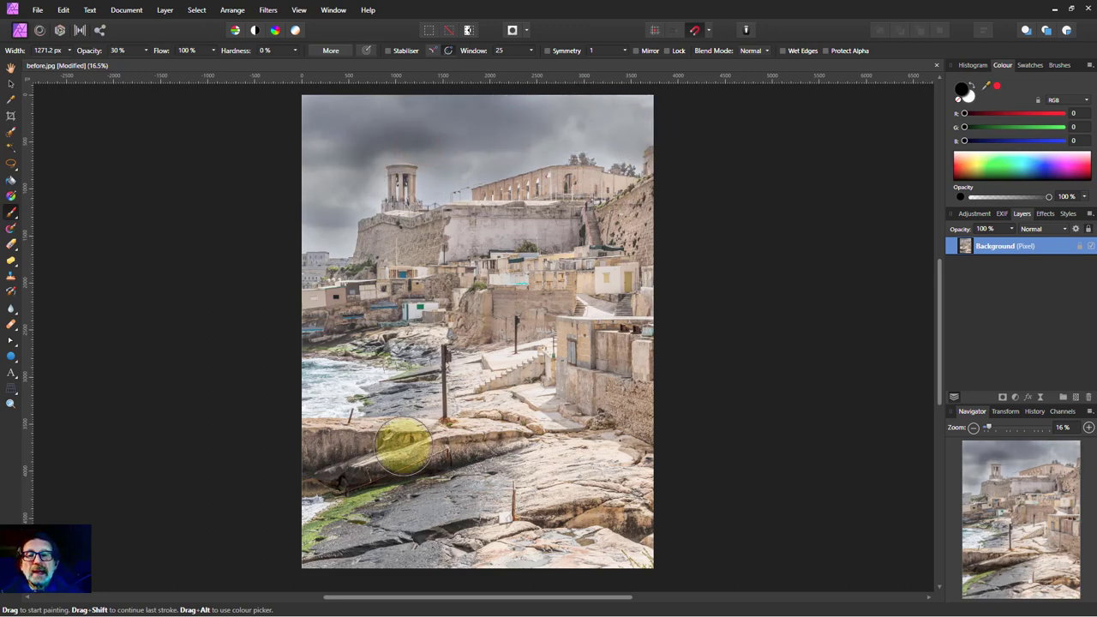
Step: Darken the rocks and the area above them, then widen the brush to about 2960 px
{"action": "mouse_move", "coordinate": [397, 444]}
{"action": "left_mouse_down"}
{"action": "mouse_move", "coordinate": [343, 429]}
{"action": "mouse_move", "coordinate": [385, 392]}
{"action": "mouse_move", "coordinate": [403, 342]}
{"action": "left_mouse_up"}
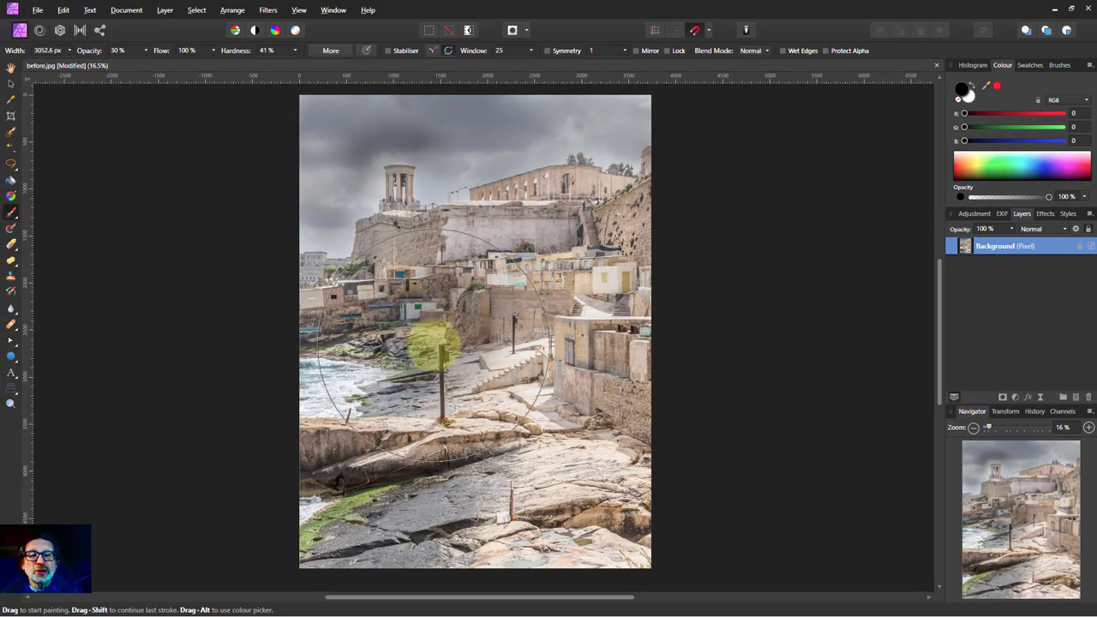
{"action": "mouse_move", "coordinate": [435, 343]}
{"action": "left_mouse_down"}
{"action": "mouse_move", "coordinate": [447, 352]}
{"action": "mouse_move", "coordinate": [461, 339]}
{"action": "left_mouse_up"}
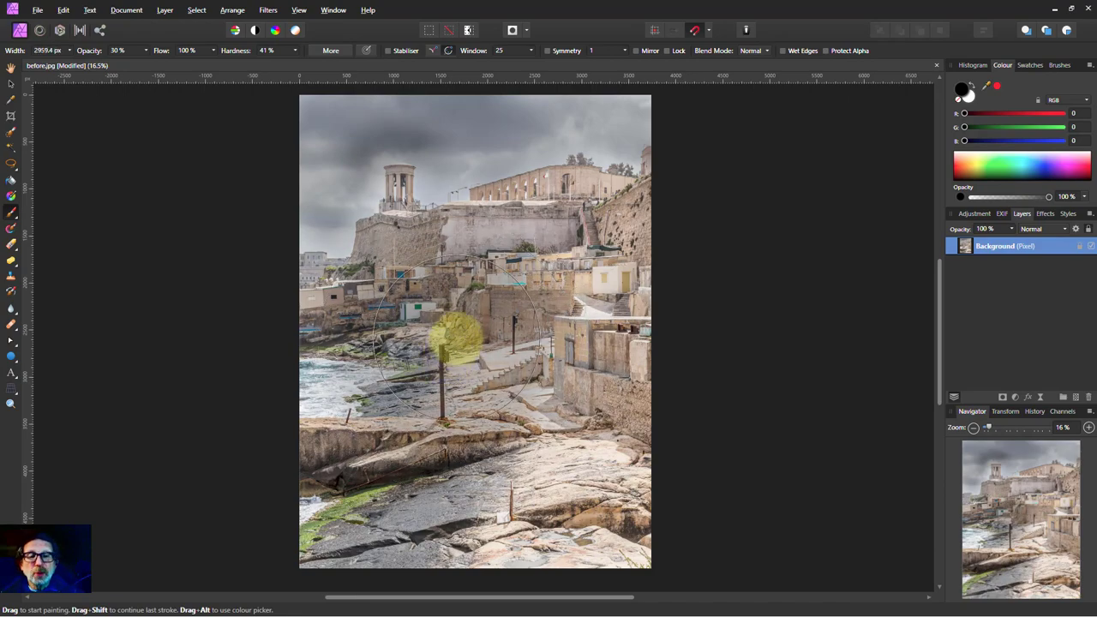
{"action": "scroll", "coordinate": [461, 337], "scroll_direction": "up", "scroll_amount": 3}
{"action": "scroll", "coordinate": [460, 335], "scroll_direction": "up", "scroll_amount": 3}
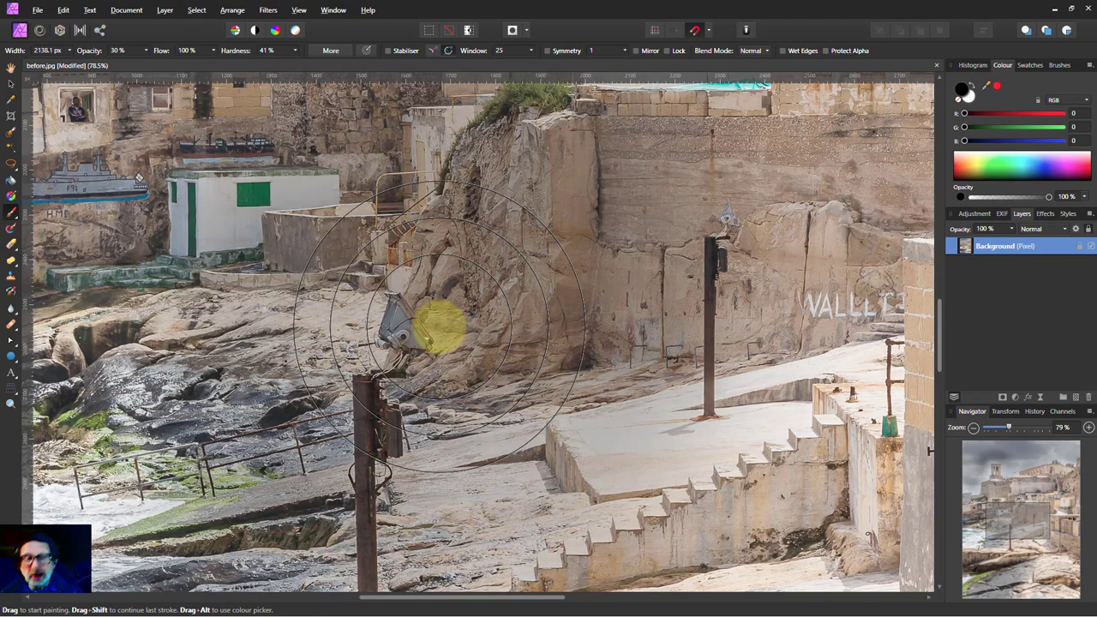
{"action": "key", "text": "ctrl+0"}
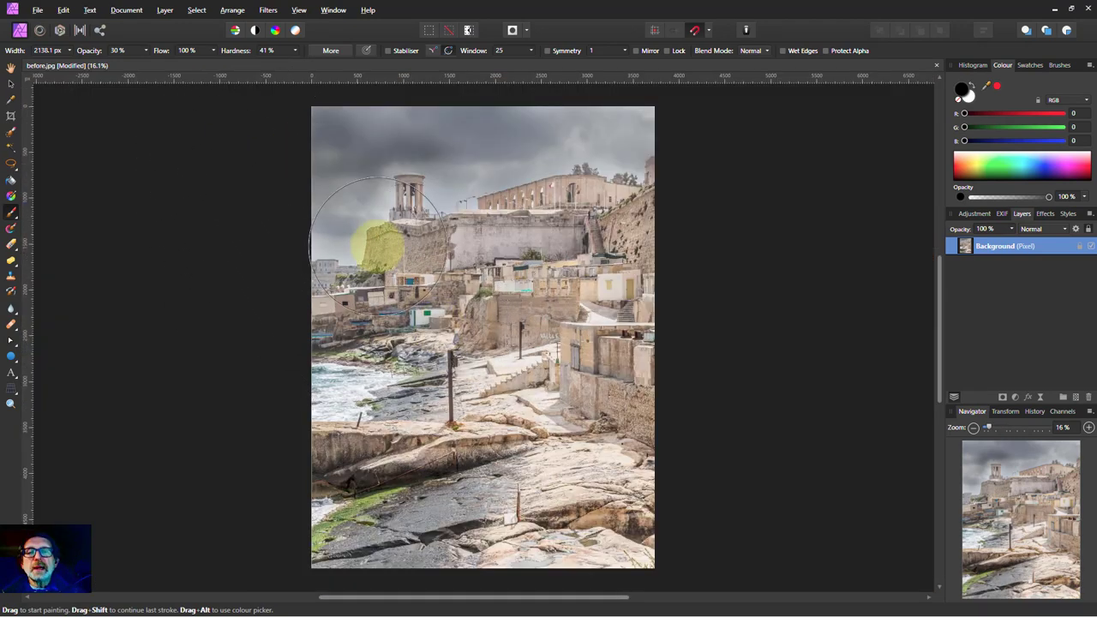
Step: Undo a dark stroke left of the tower, switch to white, and shrink the brush
{"action": "left_click_drag", "start_coordinate": [380, 245], "coordinate": [344, 200]}
{"action": "key", "text": "ctrl+z"}
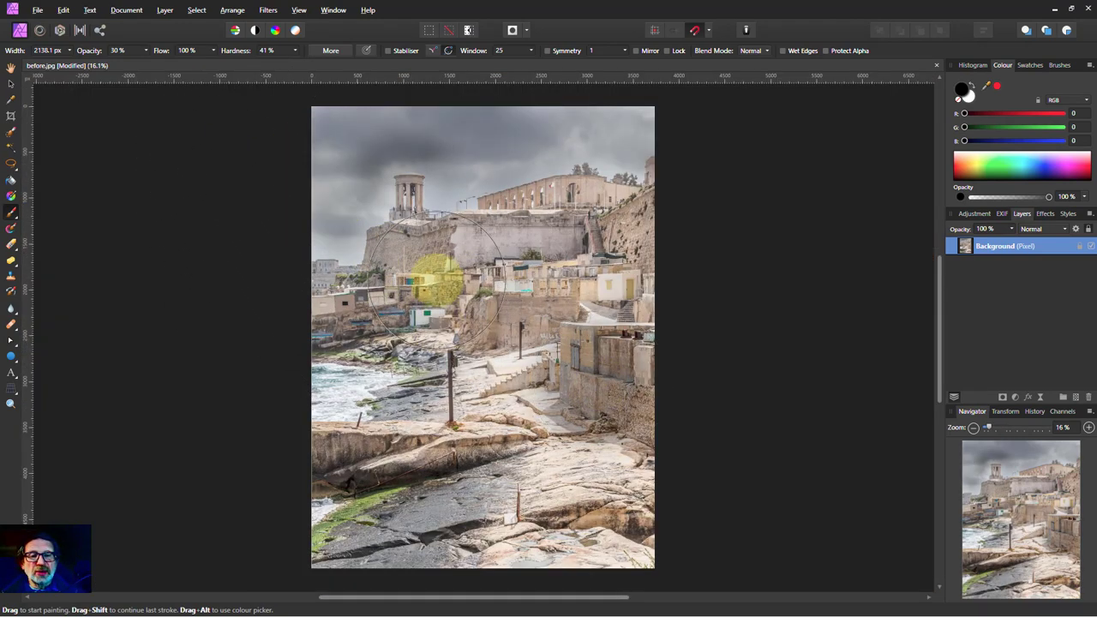
{"action": "left_click", "coordinate": [968, 97]}
{"action": "key", "text": "bracketleft"}
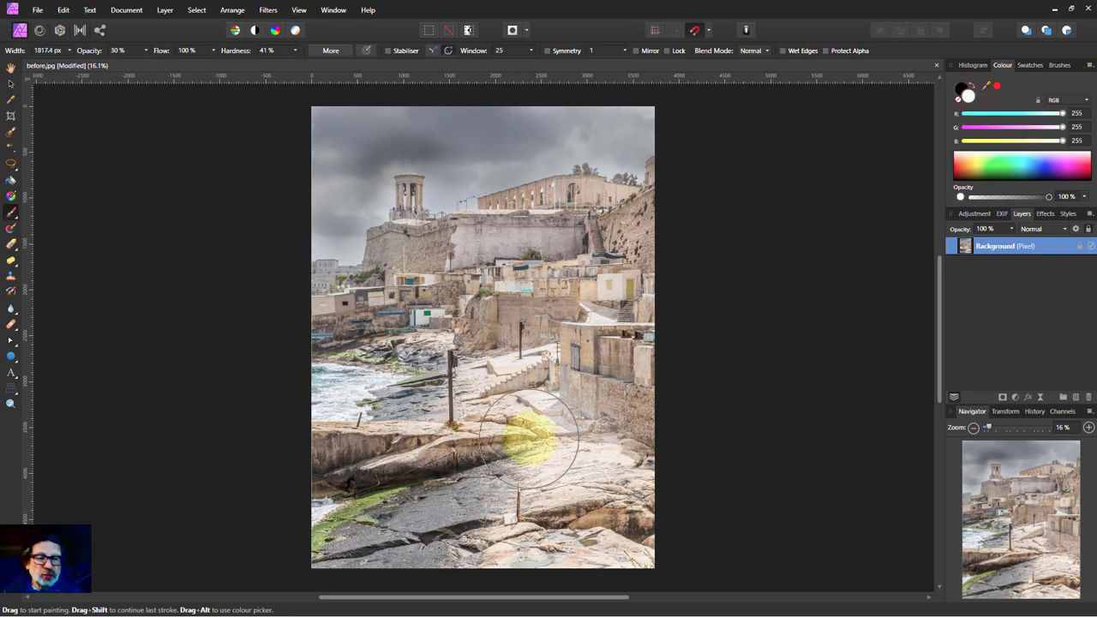
{"action": "key", "text": "bracketleft"}
{"action": "key", "text": "bracketleft"}
{"action": "key", "text": "bracketleft"}
{"action": "key", "text": "bracketleft"}
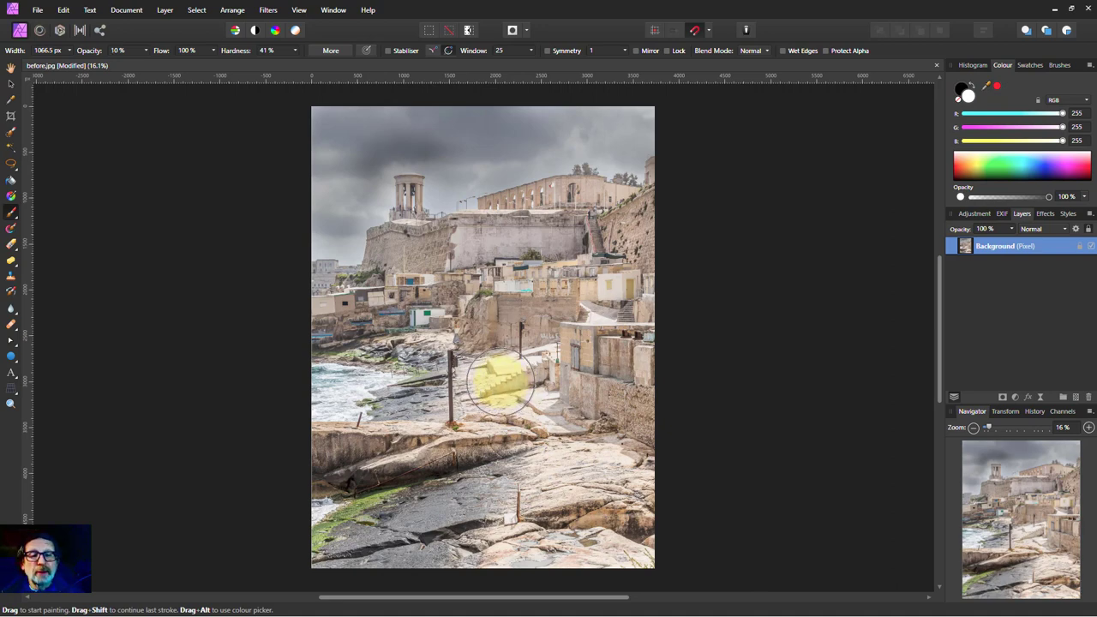
Step: Lighten the steps, sky patches and left-edge rocks with white, then return to black
{"action": "left_click", "coordinate": [549, 501]}
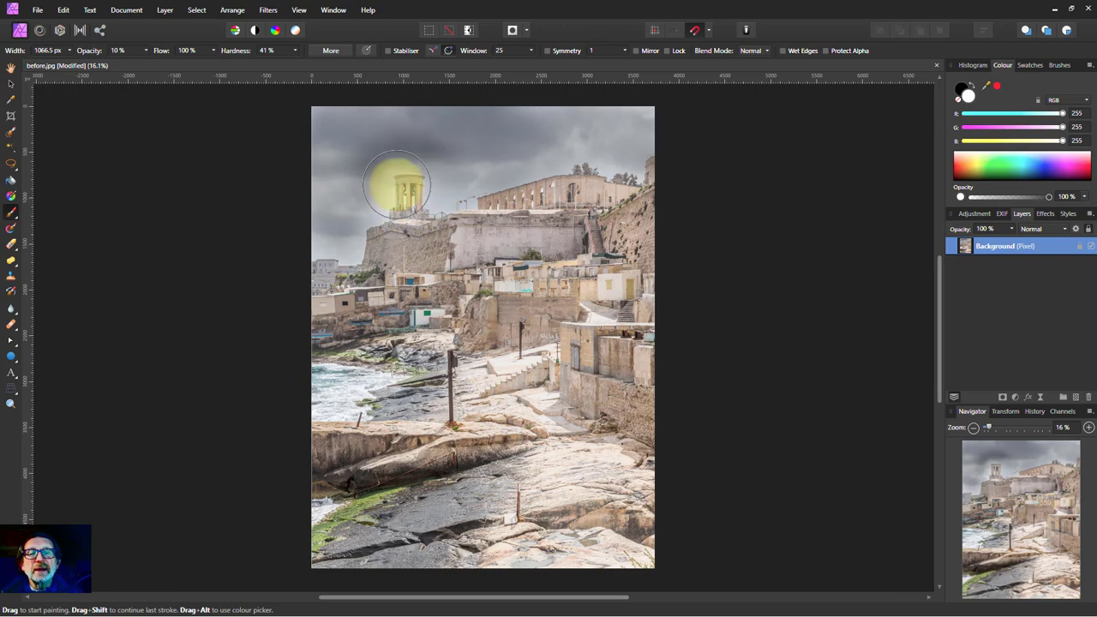
{"action": "left_click_drag", "start_coordinate": [337, 125], "coordinate": [409, 176]}
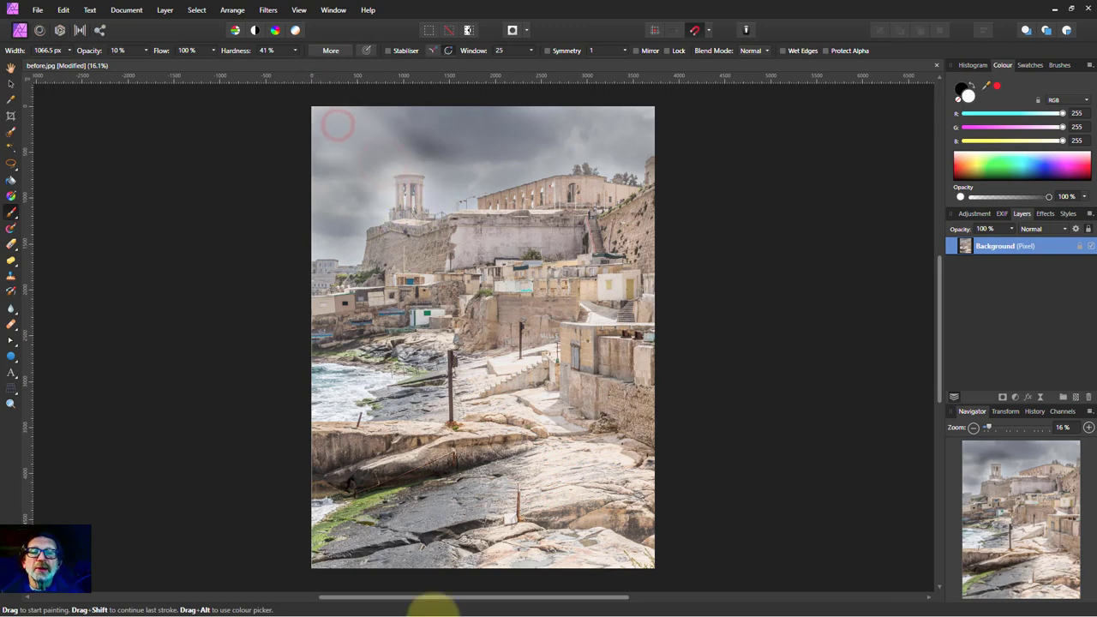
{"action": "left_click_drag", "start_coordinate": [449, 232], "coordinate": [494, 231]}
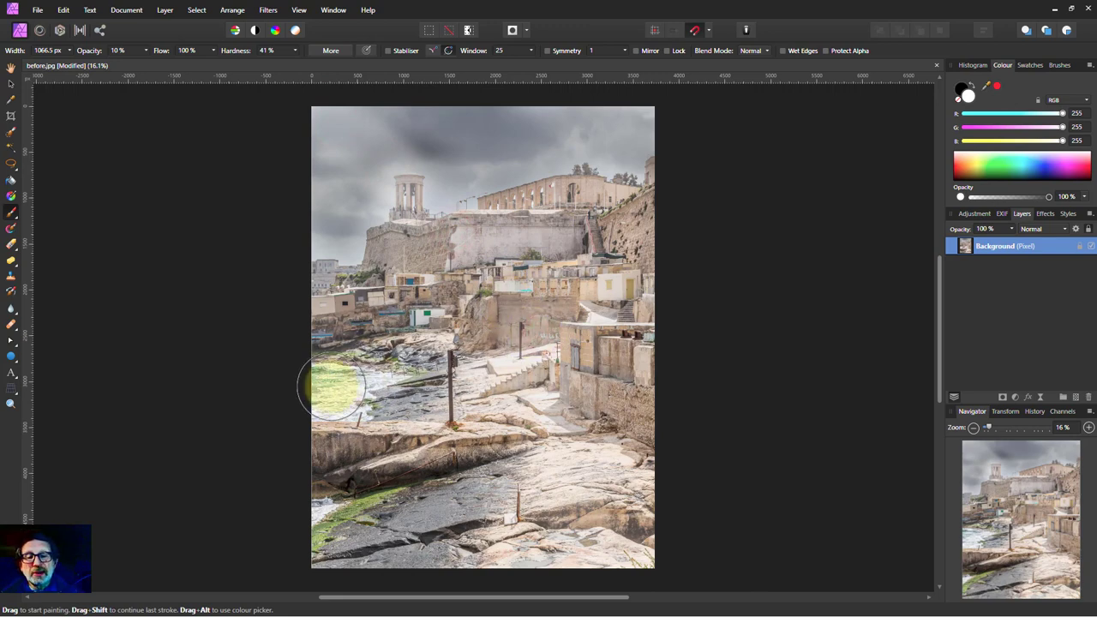
{"action": "left_click", "coordinate": [315, 506]}
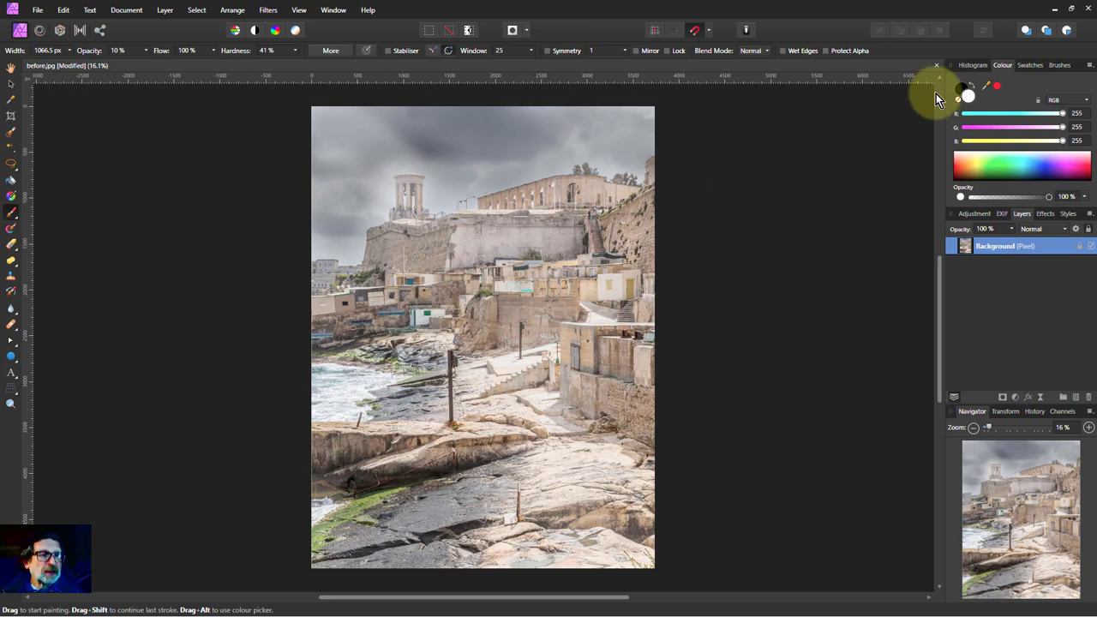
{"action": "left_click", "coordinate": [962, 89]}
Step: Darken the dark clouds across the sky with one soft 10%-opacity black stroke
{"action": "mouse_move", "coordinate": [590, 125]}
{"action": "left_mouse_down"}
{"action": "mouse_move", "coordinate": [646, 125]}
{"action": "mouse_move", "coordinate": [630, 529]}
{"action": "mouse_move", "coordinate": [338, 539]}
{"action": "mouse_move", "coordinate": [360, 558]}
{"action": "mouse_move", "coordinate": [338, 532]}
{"action": "mouse_move", "coordinate": [324, 293]}
{"action": "mouse_move", "coordinate": [335, 103]}
{"action": "mouse_move", "coordinate": [320, 123]}
{"action": "left_mouse_up"}
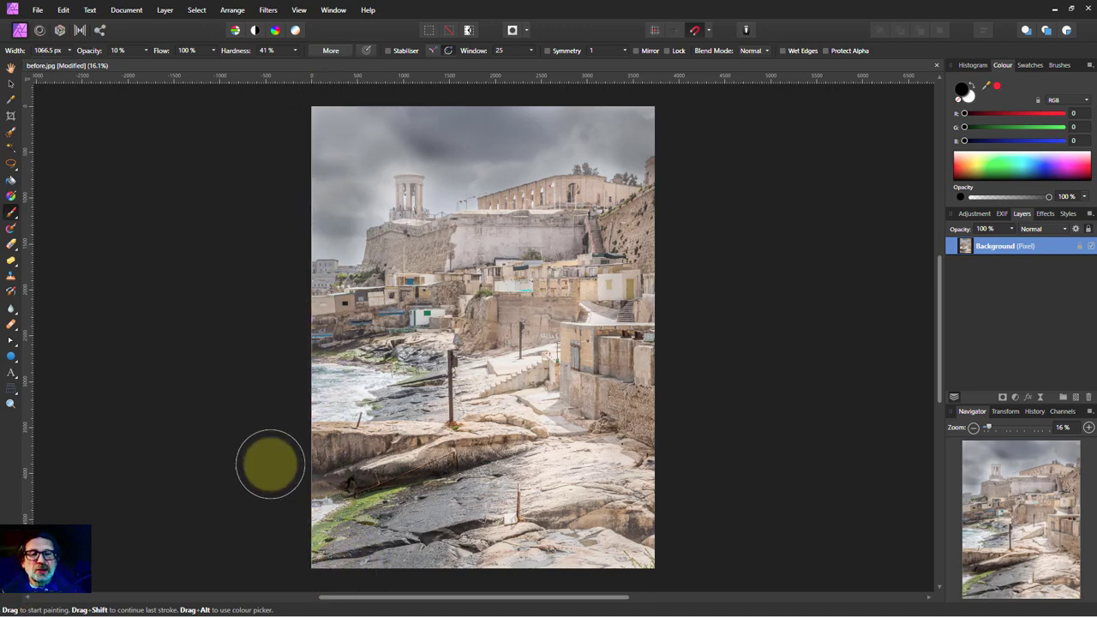